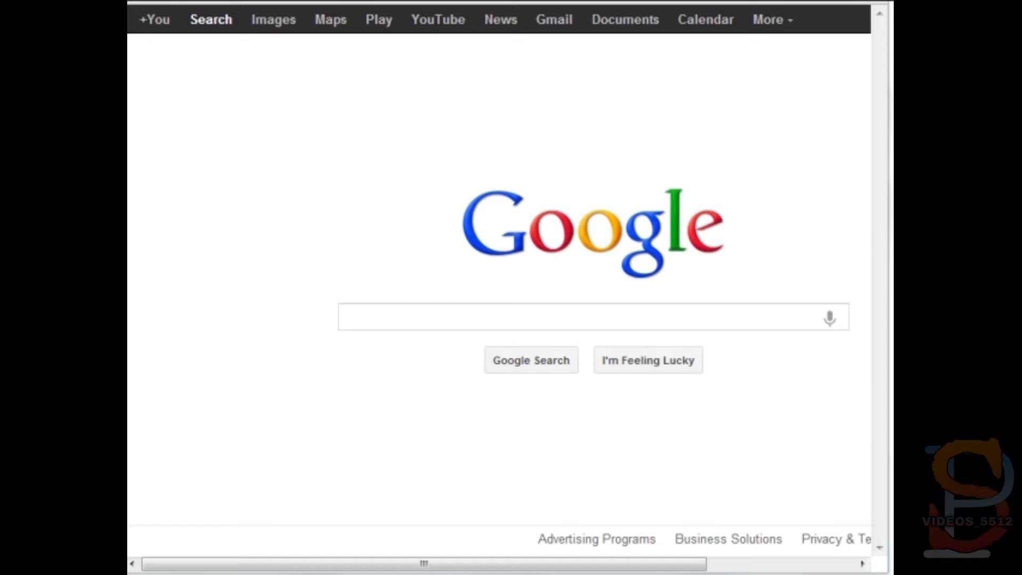
# - Search Google for Filezilla and open the filezilla-project.org homepage
pyautogui.click(694, 315)
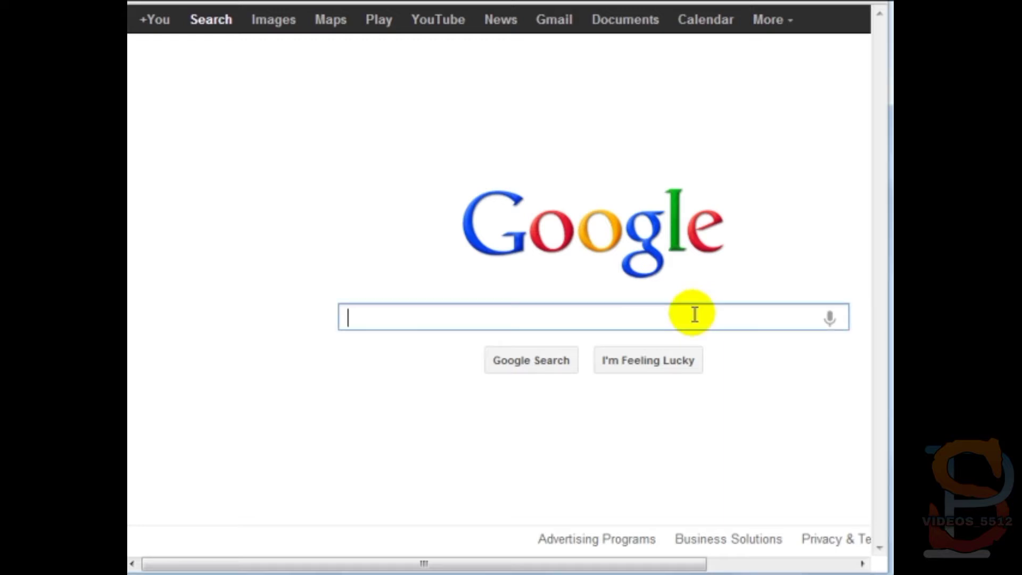
pyautogui.write('Filezilla')
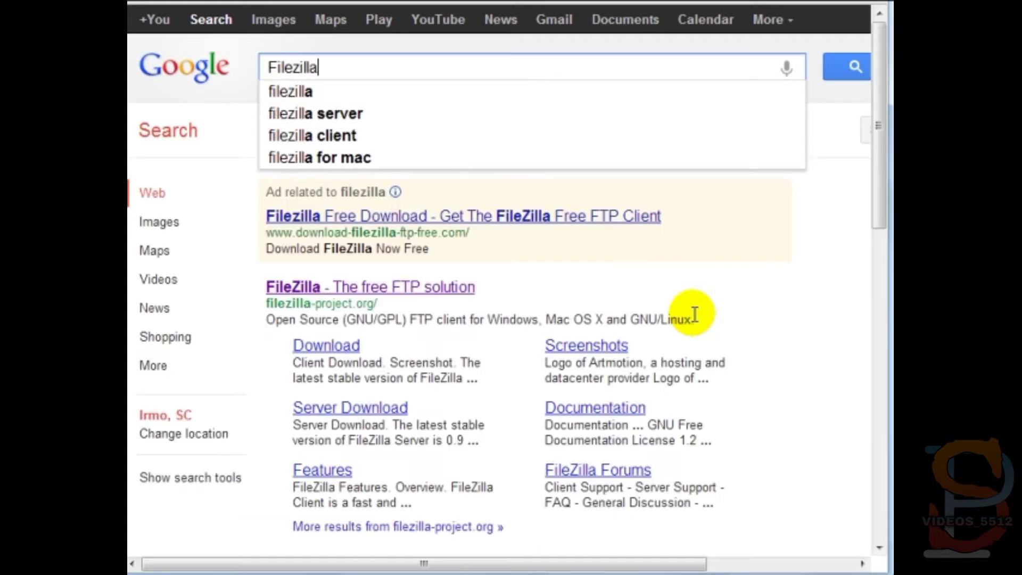
pyautogui.press('Return')
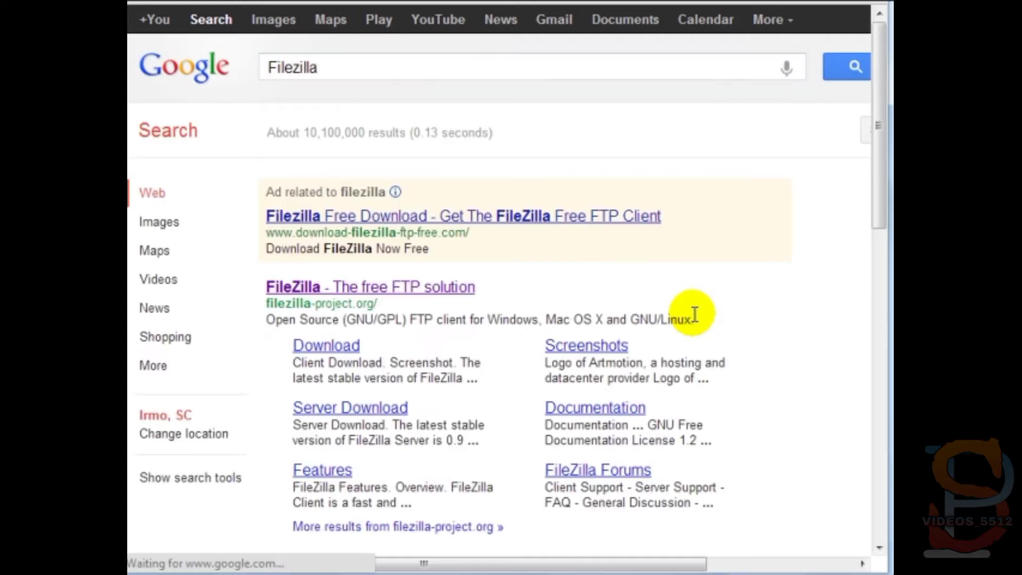
pyautogui.click(411, 286)
pyautogui.scroll(-6, 534, 133)
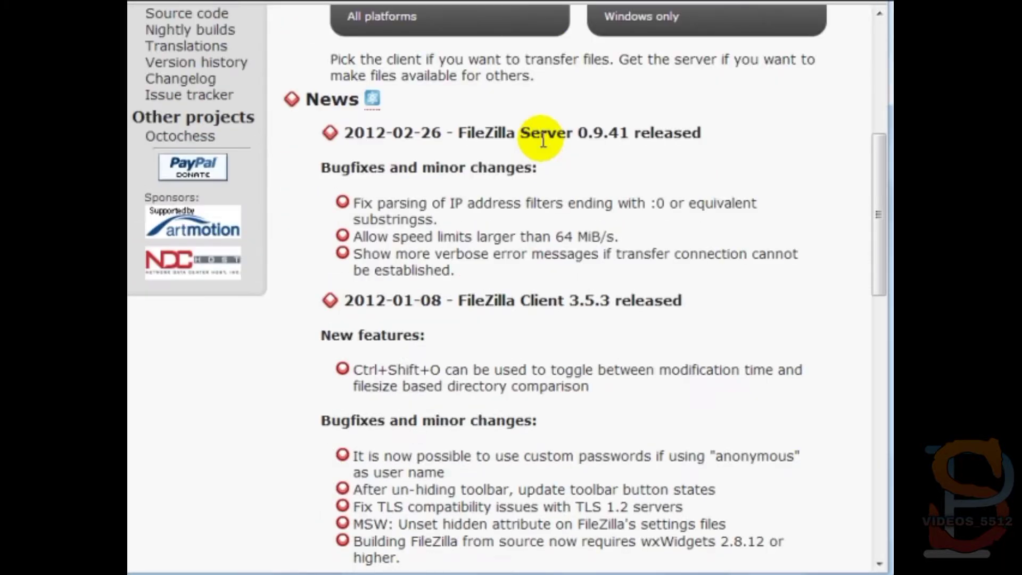
pyautogui.scroll(5, 540, 141)
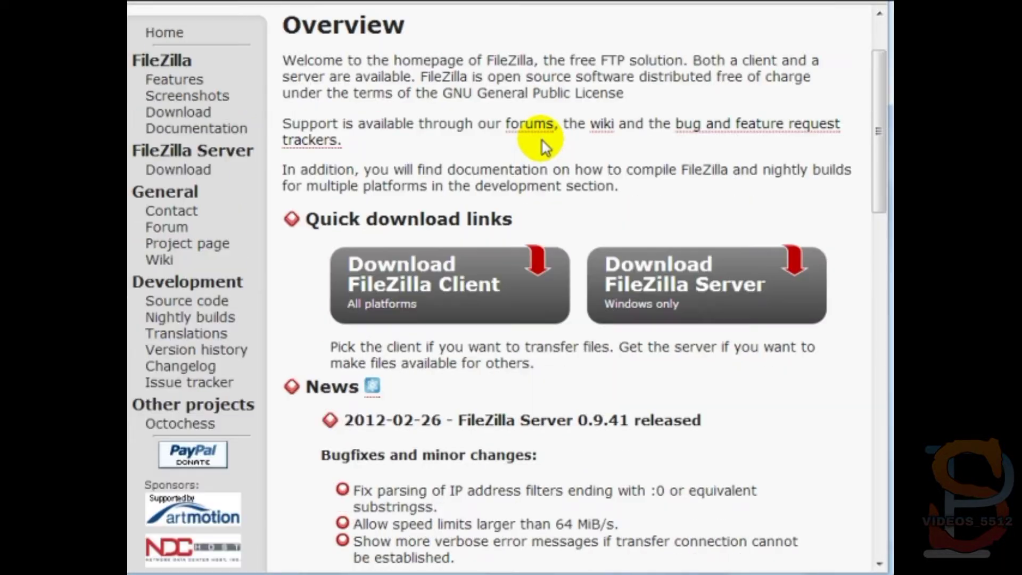
# - Open the FileZilla Client download page and browse the Windows, Linux and Mac OS X builds
pyautogui.click(447, 296)
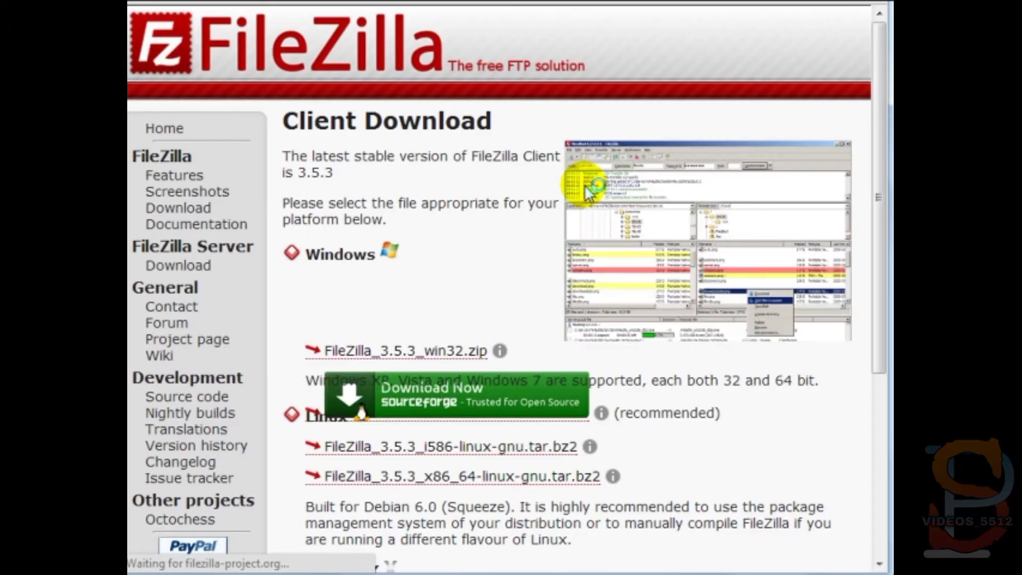
pyautogui.scroll(-5, 532, 239)
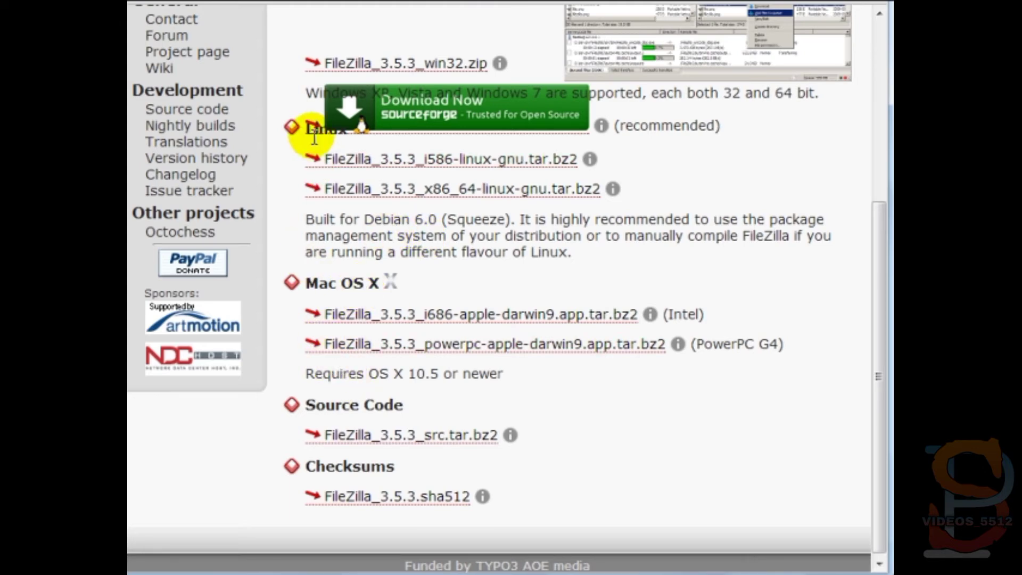
pyautogui.scroll(5, 312, 136)
pyautogui.scroll(-5, 303, 320)
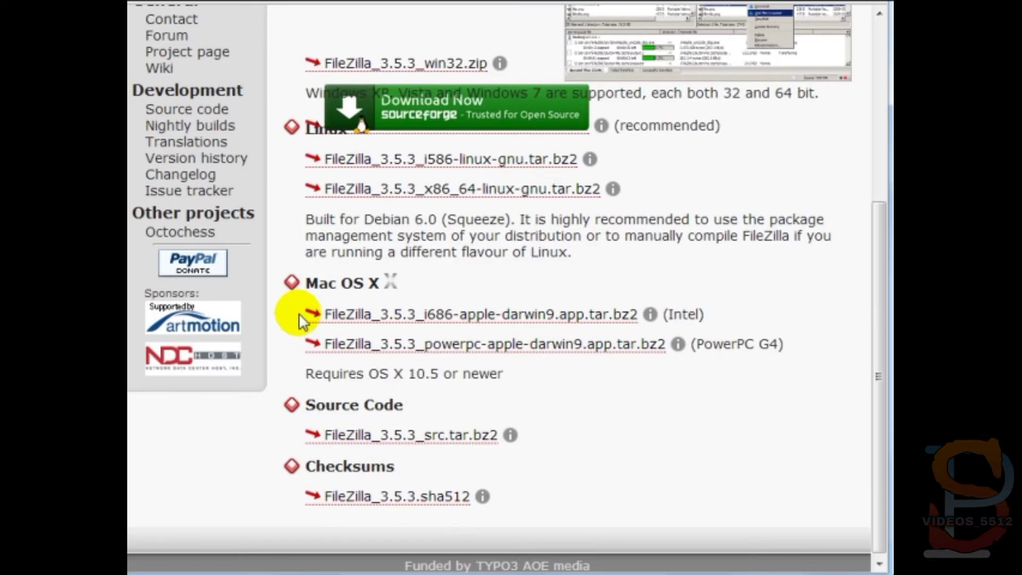
pyautogui.scroll(5, 301, 321)
pyautogui.scroll(-4, 383, 267)
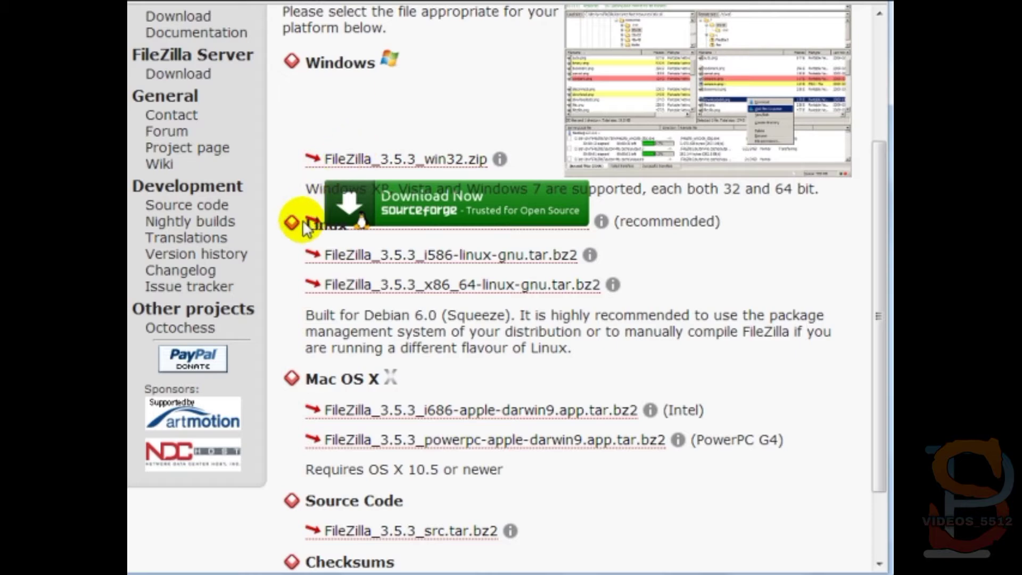
pyautogui.scroll(3, 305, 224)
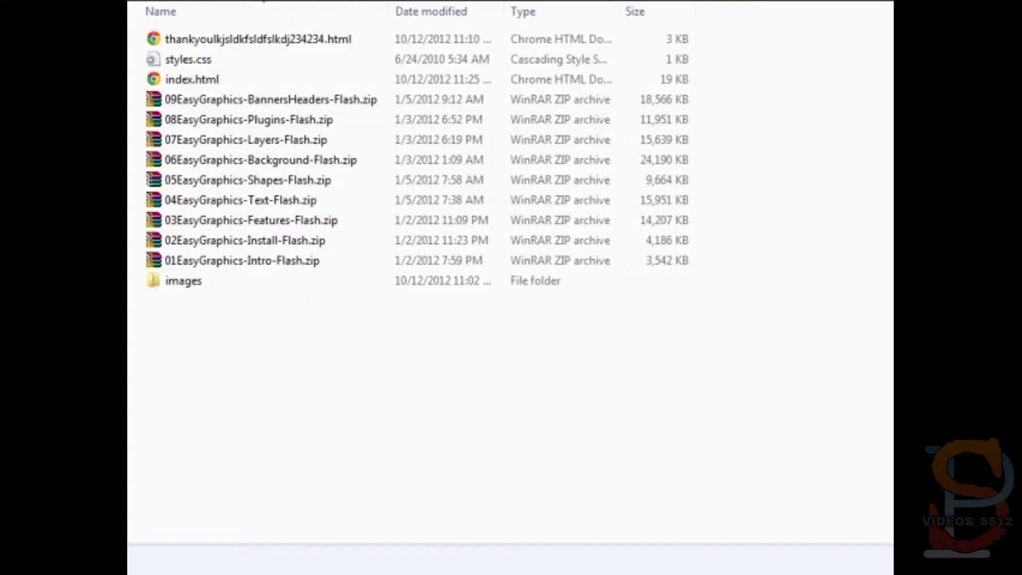
# - Rubber-band select all the sales site files and the images folder in Explorer
pyautogui.click(311, 372)
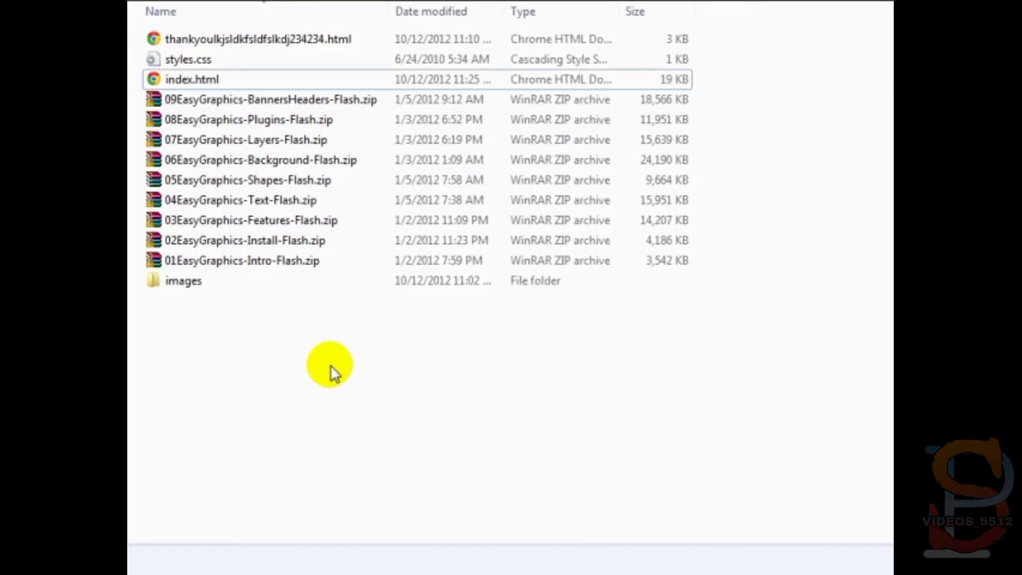
pyautogui.moveTo(334, 362); pyautogui.dragTo(257, 36)
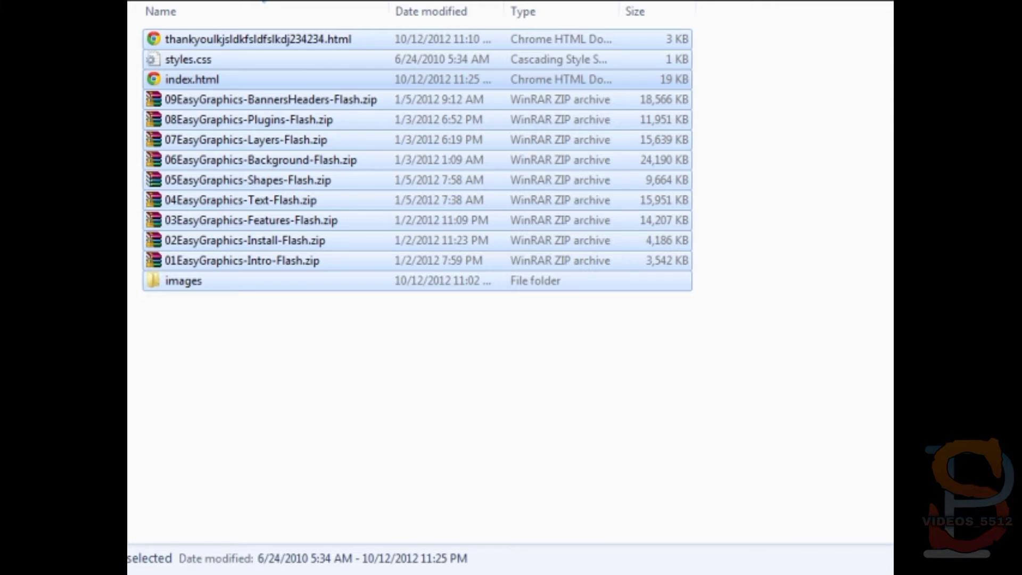
pyautogui.press('super')
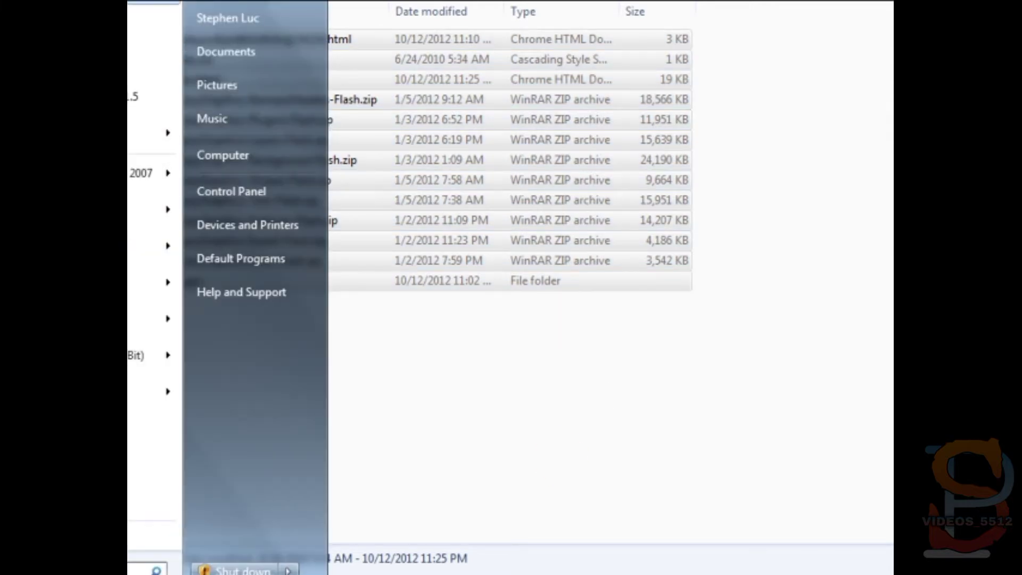
pyautogui.press('Escape')
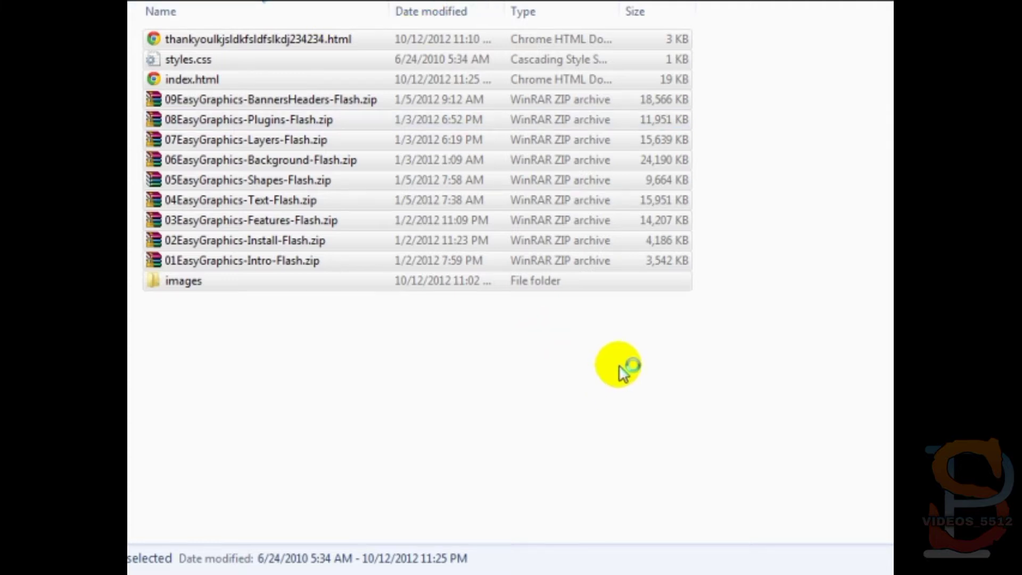
# - Quickconnect FileZilla to ftp.yourdomain.com using the site's FTP username and password
pyautogui.hotkey('alt', 'Tab')
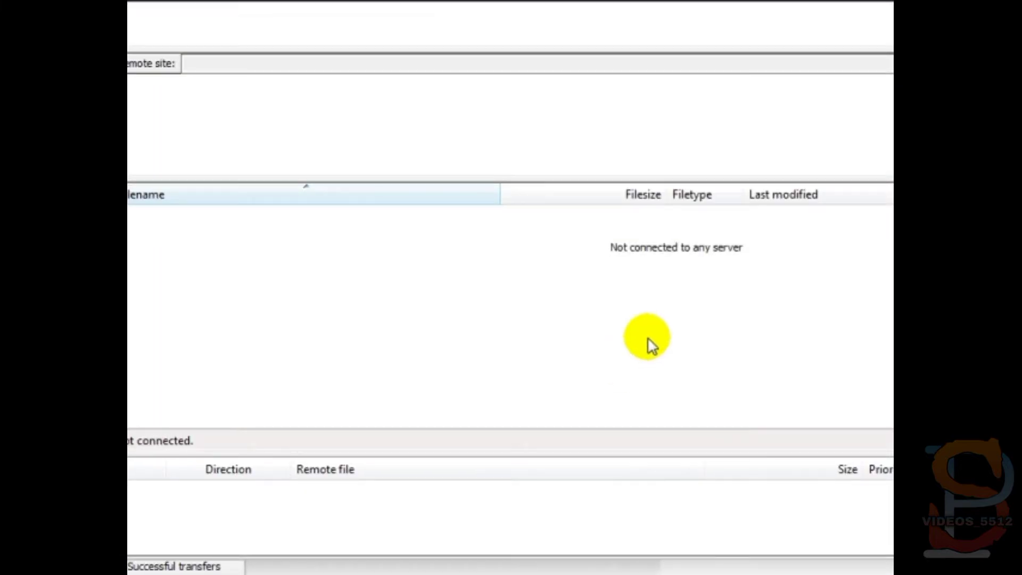
pyautogui.press('super+Down')
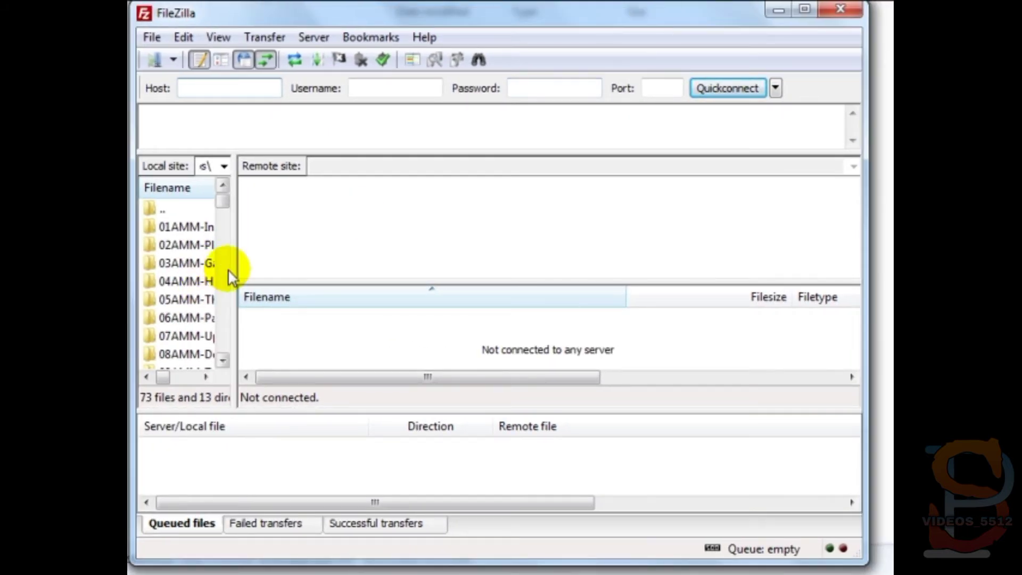
pyautogui.click(201, 87)
pyautogui.write('ftp.')
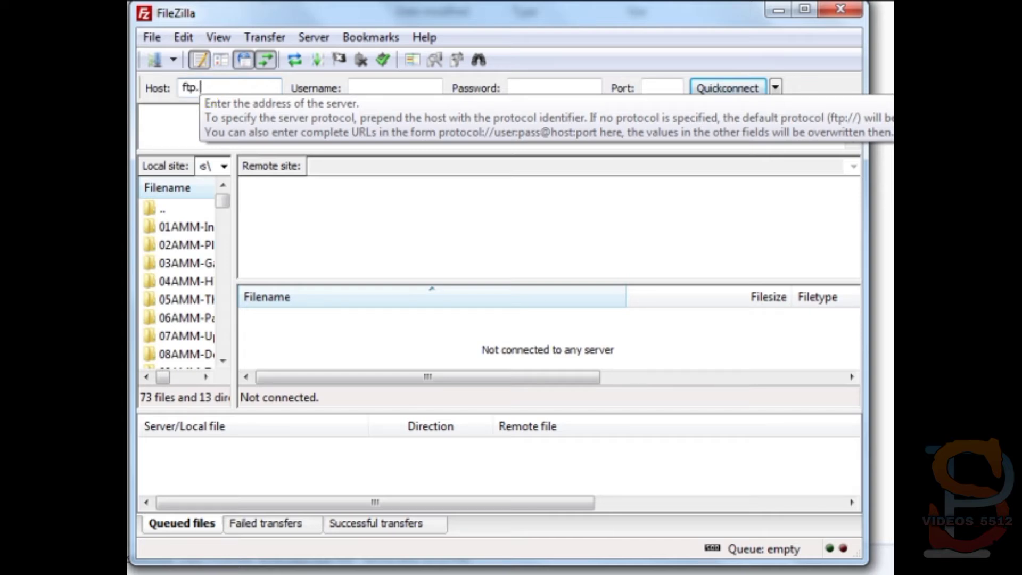
pyautogui.write('yourdomain.com')
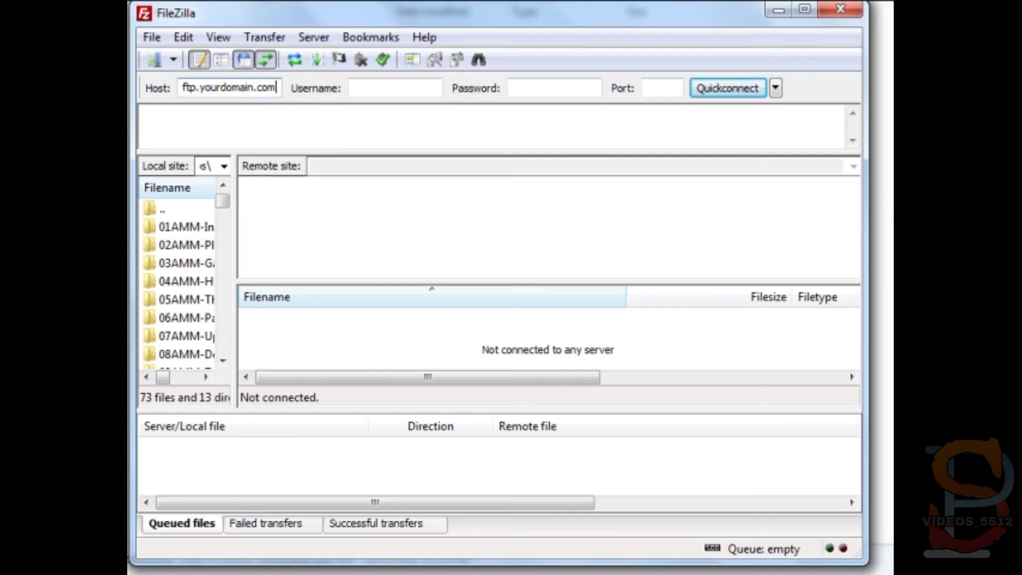
pyautogui.press('Tab')
pyautogui.write('username')
pyautogui.press('Tab')
pyautogui.write('p')
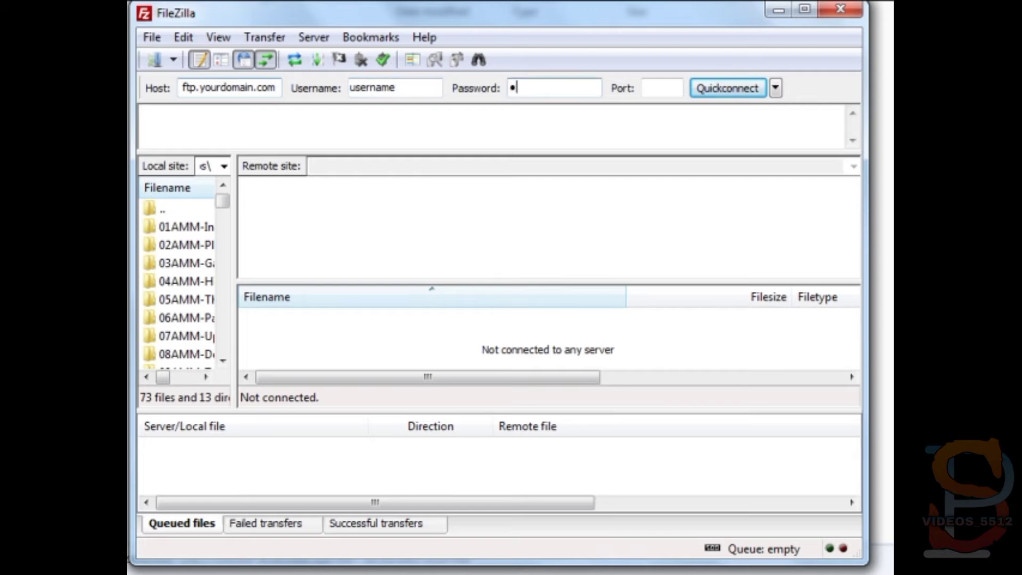
pyautogui.write('assword1')
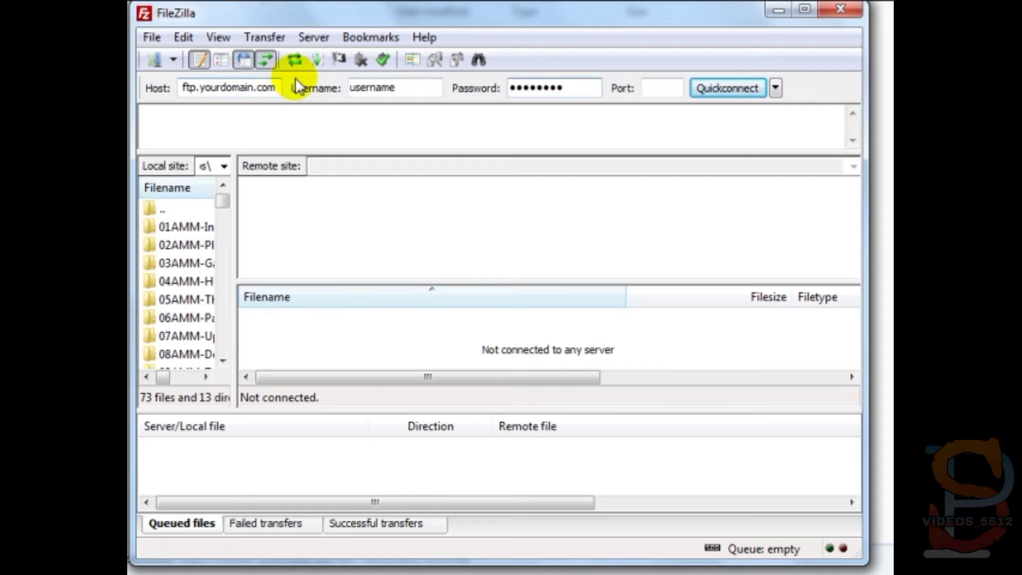
pyautogui.moveTo(864, 88); pyautogui.dragTo(886, 88)
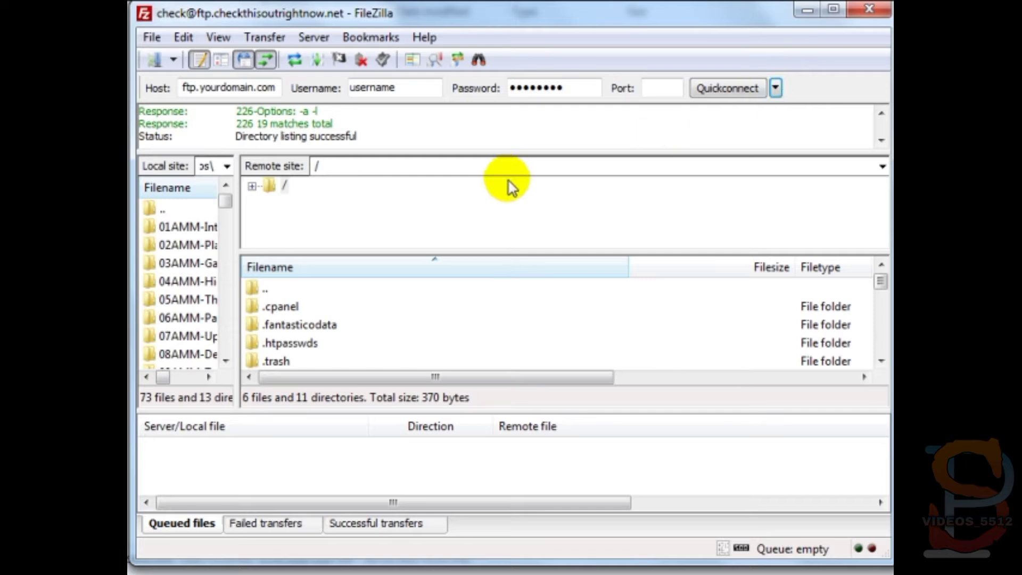
# - Scroll to public_html in the remote root listing and make it the current remote folder
pyautogui.click(351, 329)
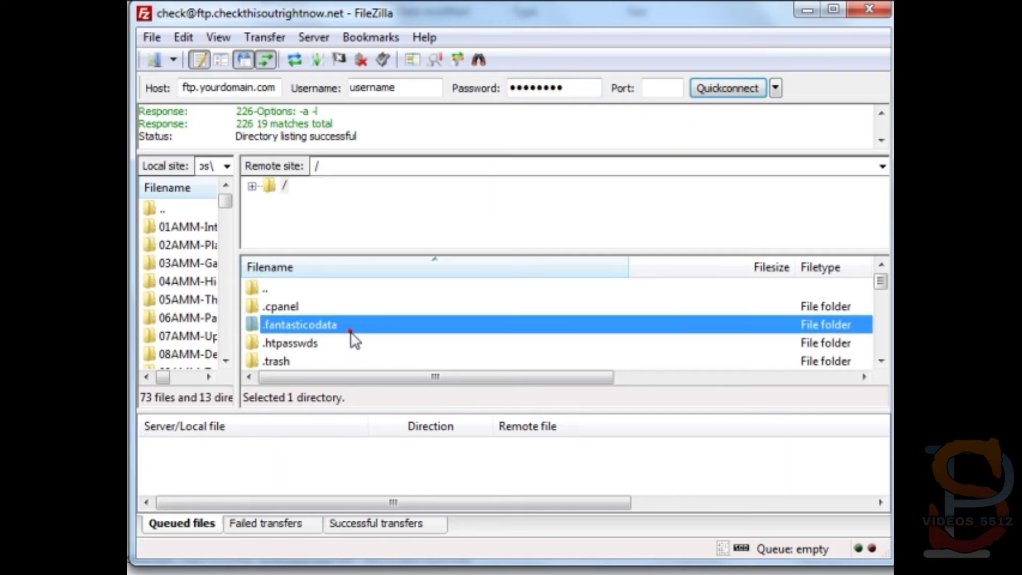
pyautogui.scroll(-2, 352, 338)
pyautogui.click(351, 342)
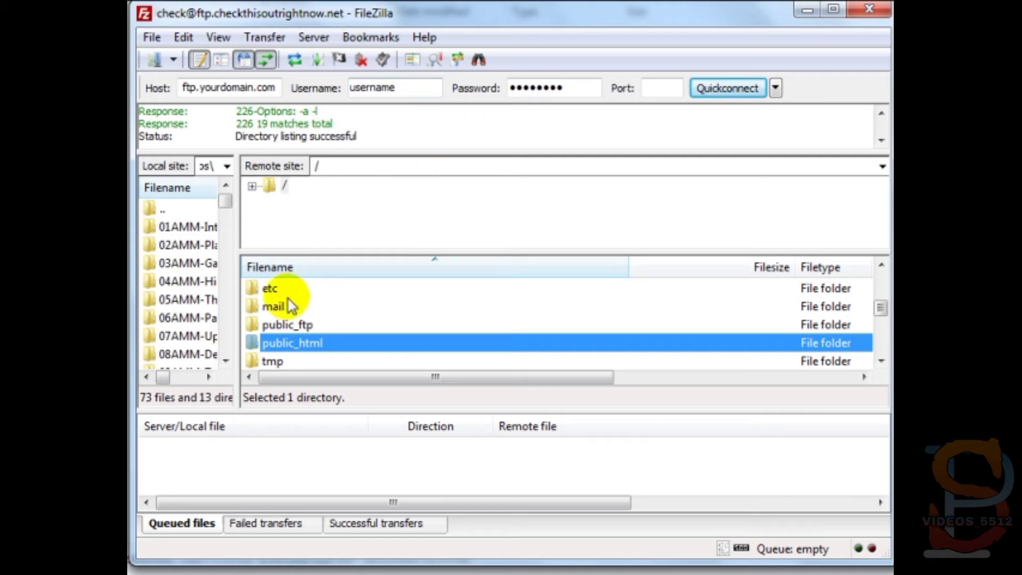
pyautogui.doubleClick(305, 343)
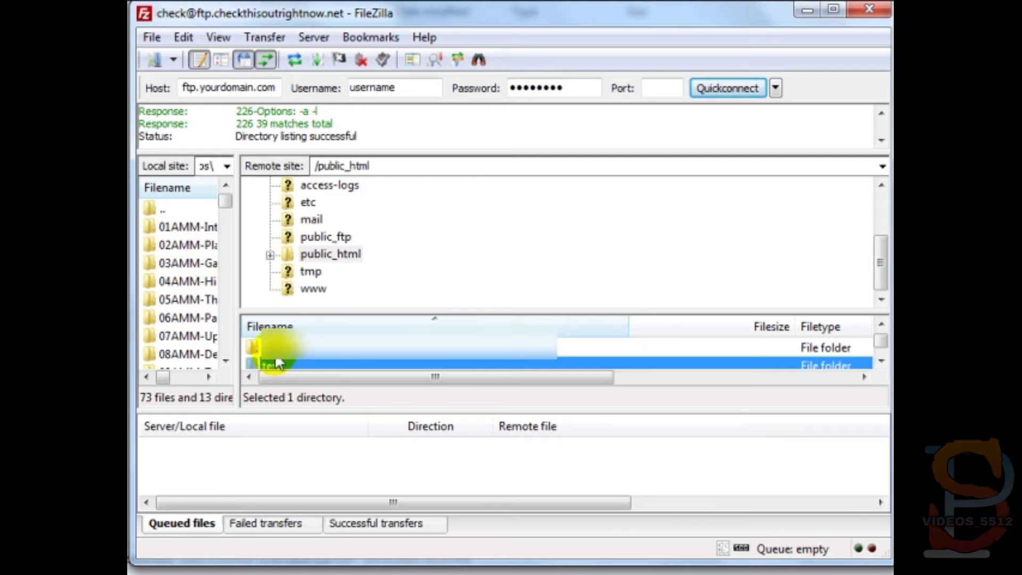
pyautogui.click(336, 253)
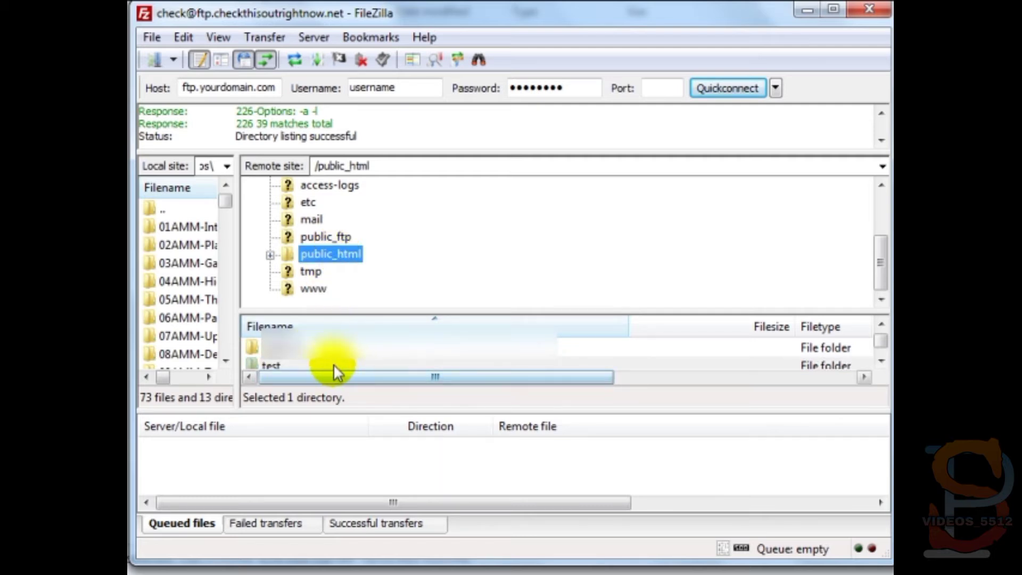
# - Create a graphics101 directory in /public_html on the server and open it
pyautogui.rightClick(281, 351)
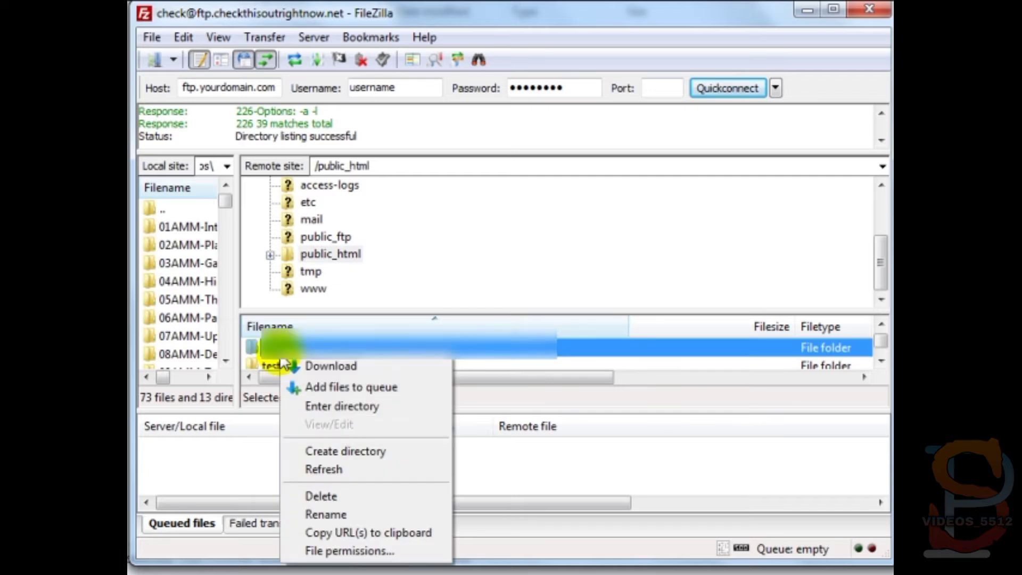
pyautogui.click(340, 449)
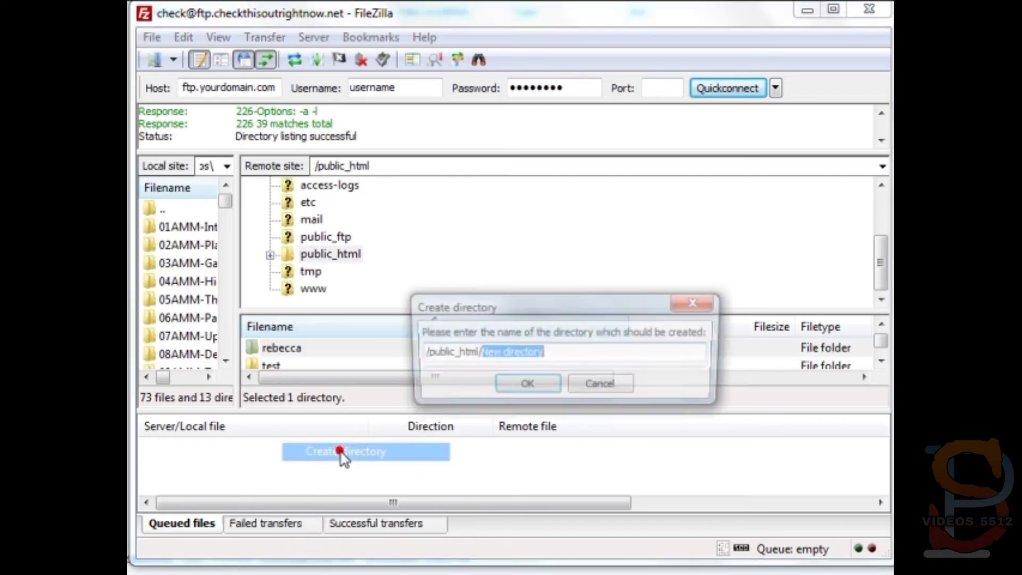
pyautogui.moveTo(502, 302); pyautogui.dragTo(340, 310)
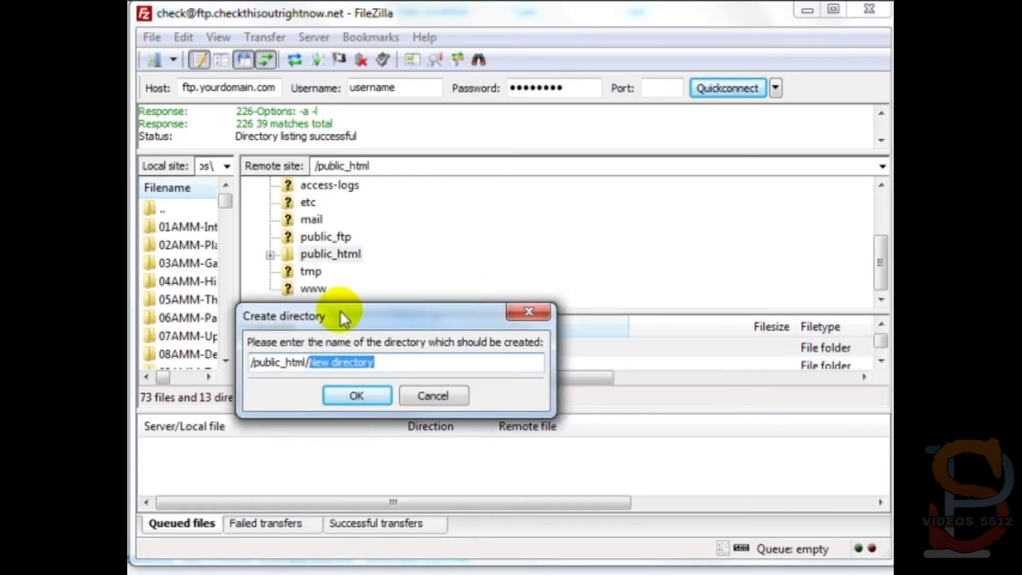
pyautogui.press('BackSpace')
pyautogui.write('graphics')
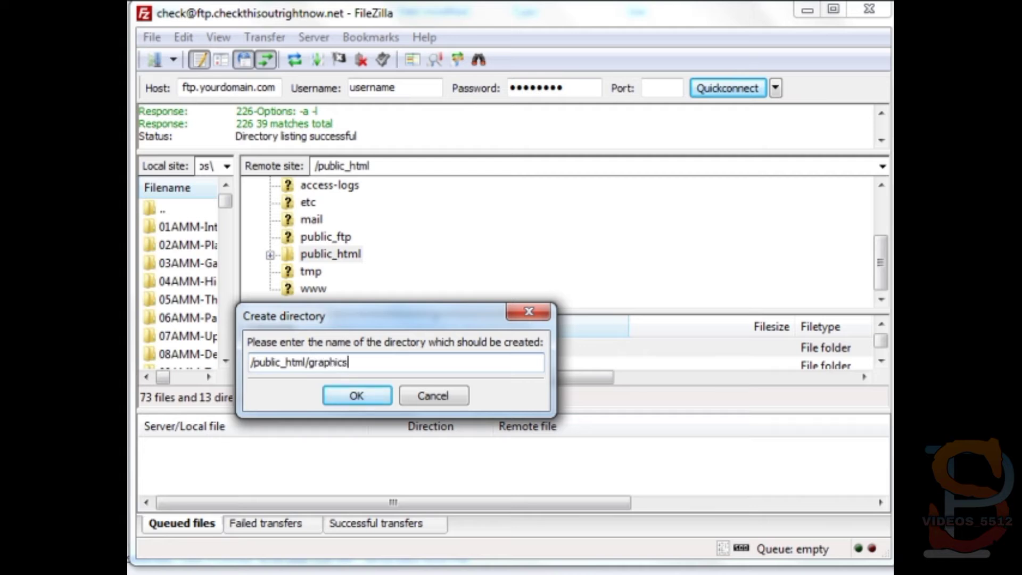
pyautogui.write('101')
pyautogui.click(354, 397)
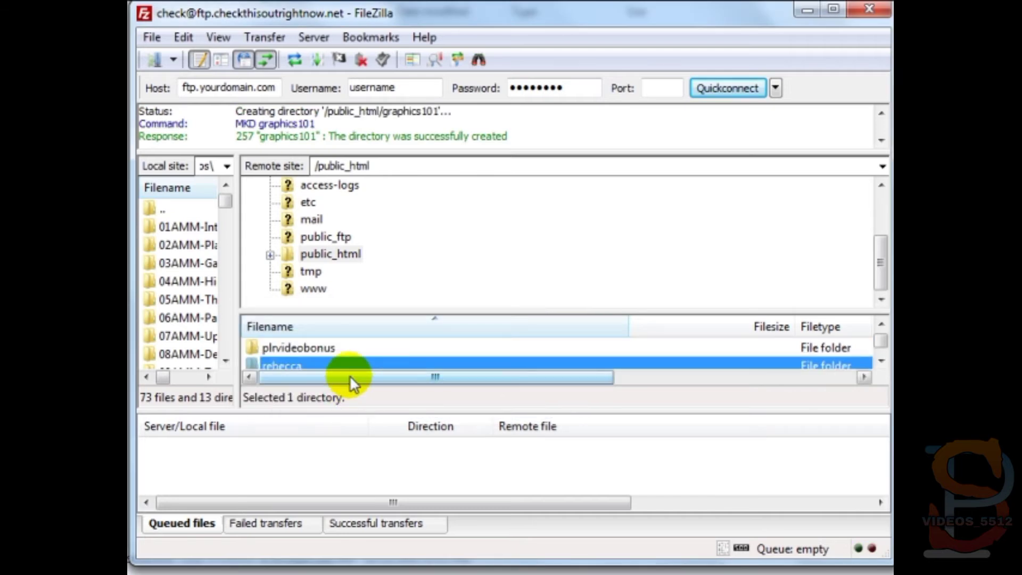
pyautogui.doubleClick(326, 350)
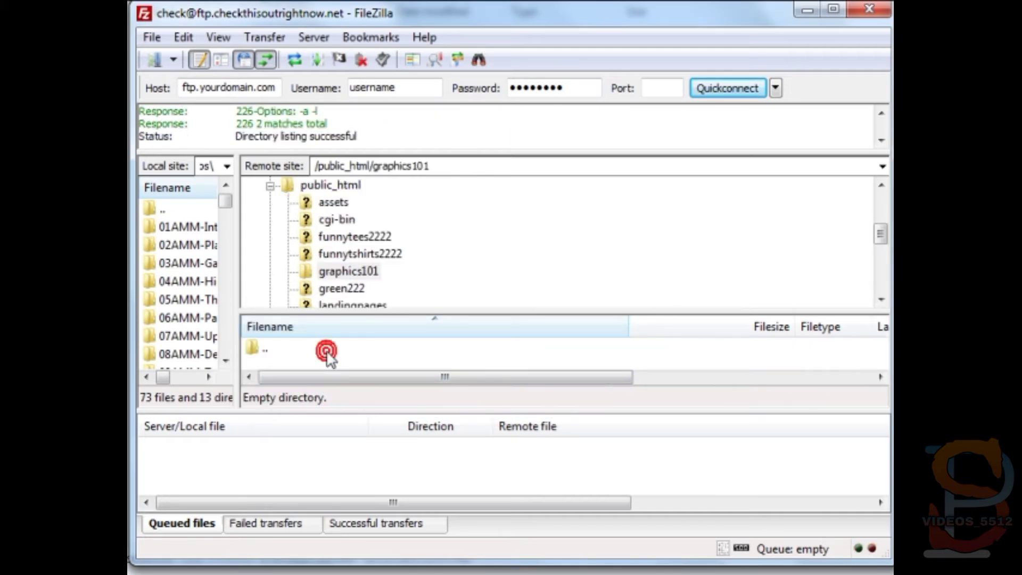
pyautogui.moveTo(392, 312); pyautogui.dragTo(420, 218)
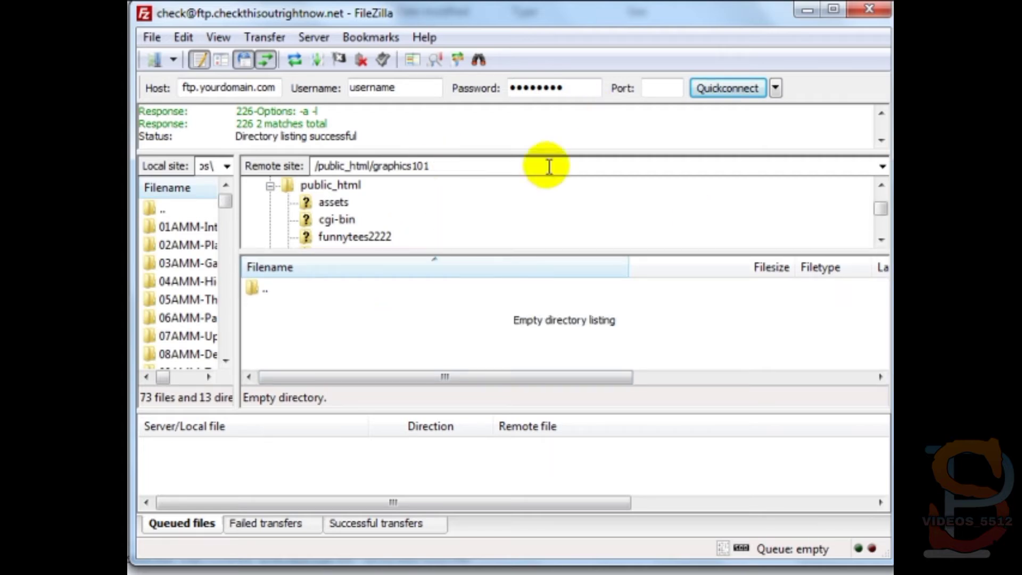
# - Drag all local sales site files and the images folder into the remote graphics101 pane
pyautogui.moveTo(523, 20); pyautogui.dragTo(777, 10)
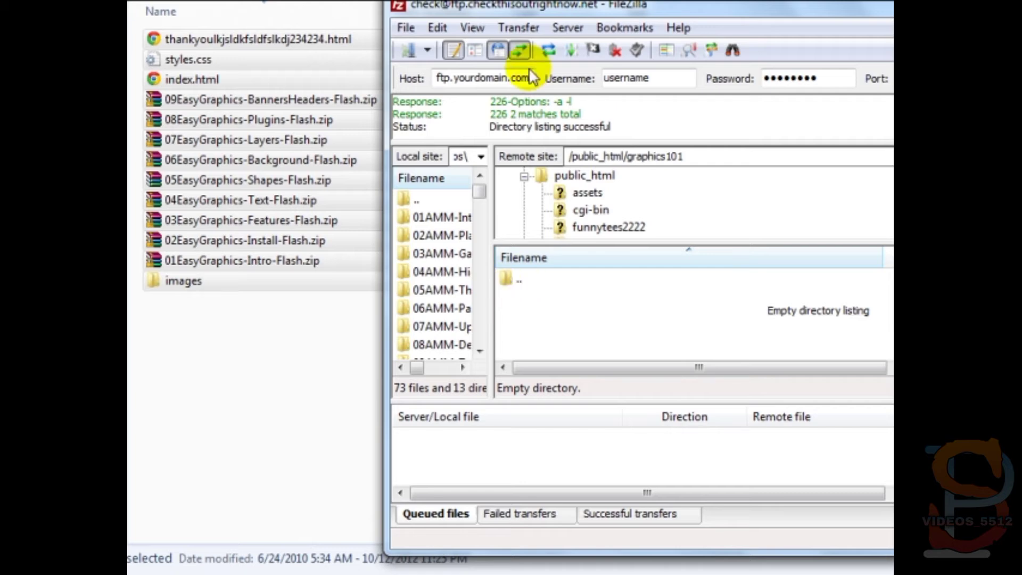
pyautogui.moveTo(537, 8); pyautogui.dragTo(534, 0)
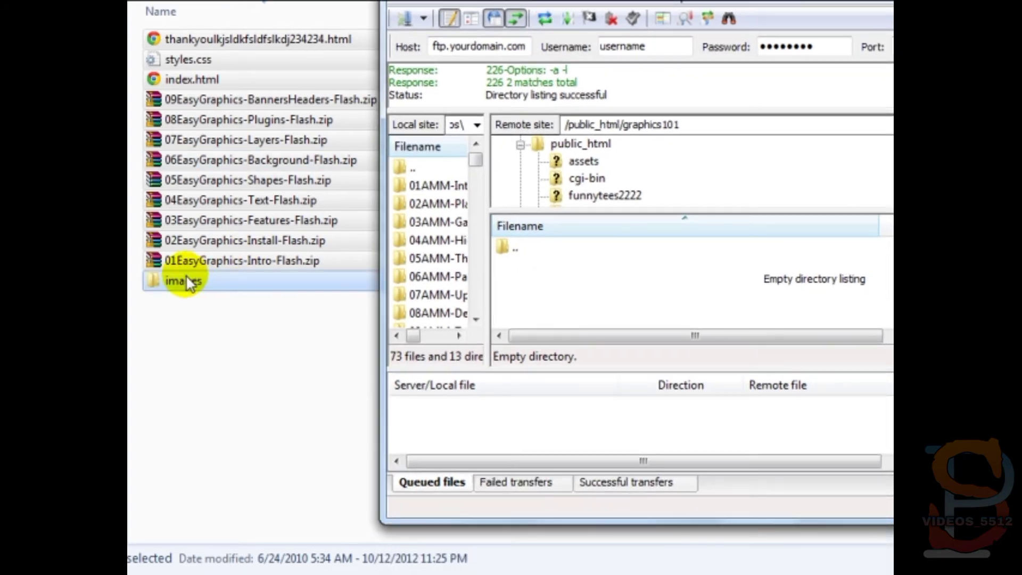
pyautogui.moveTo(243, 512); pyautogui.dragTo(319, 41)
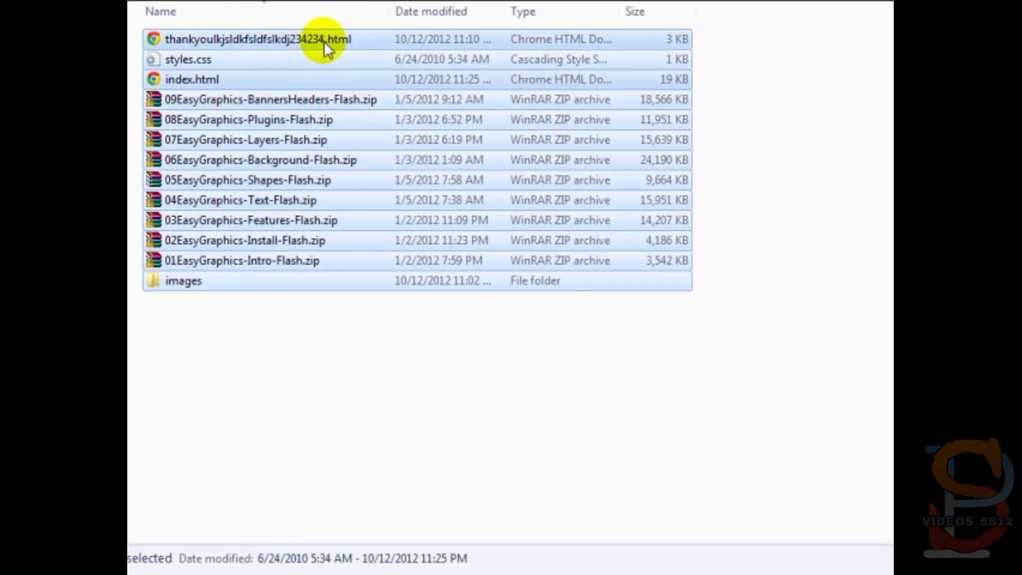
pyautogui.moveTo(308, 145); pyautogui.dragTo(893, 266)
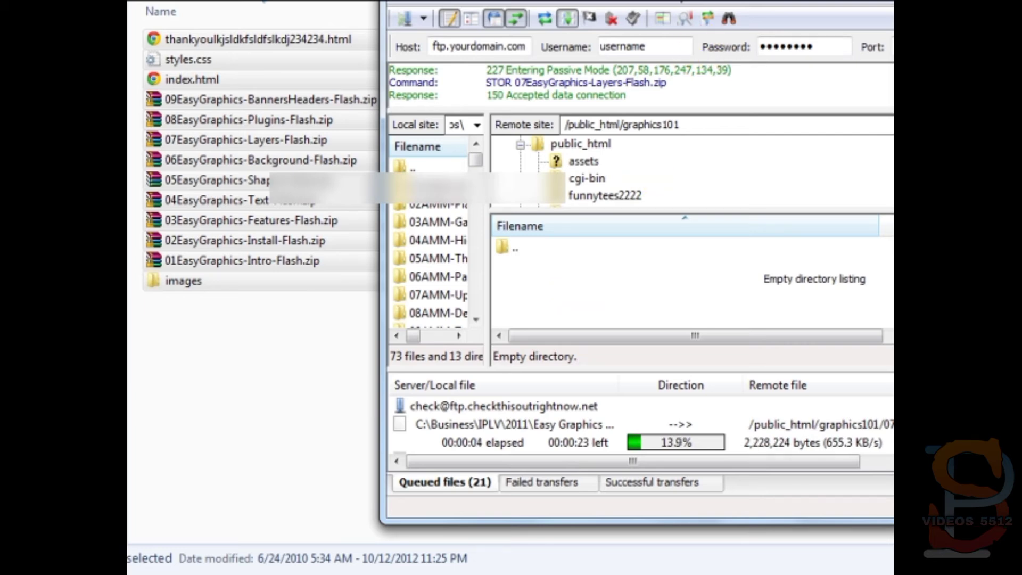
pyautogui.moveTo(692, 1); pyautogui.dragTo(451, 5)
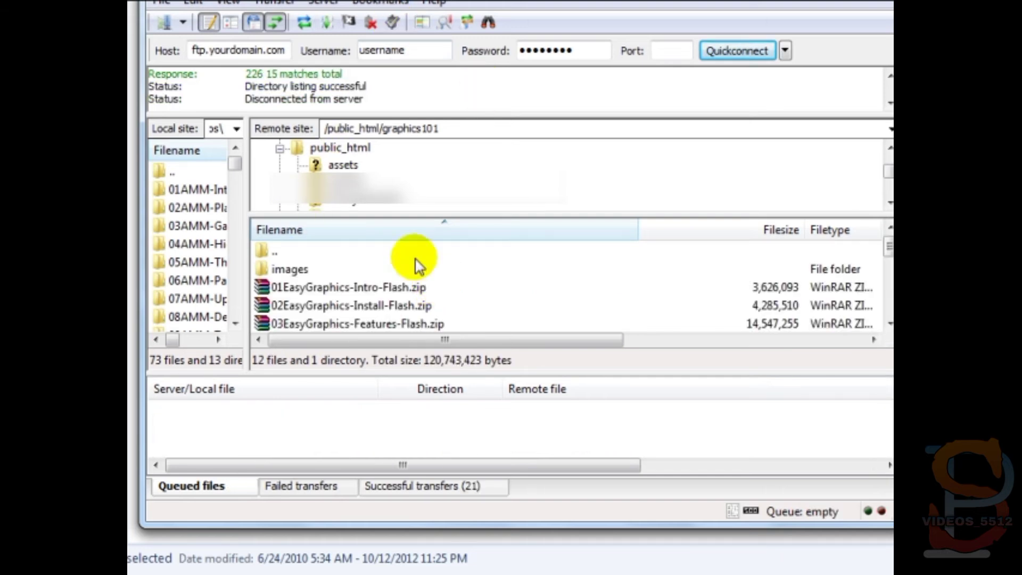
# - Select /graphics101 in the Remote site path, then minimize FileZilla and switch to Chrome
pyautogui.click(376, 131)
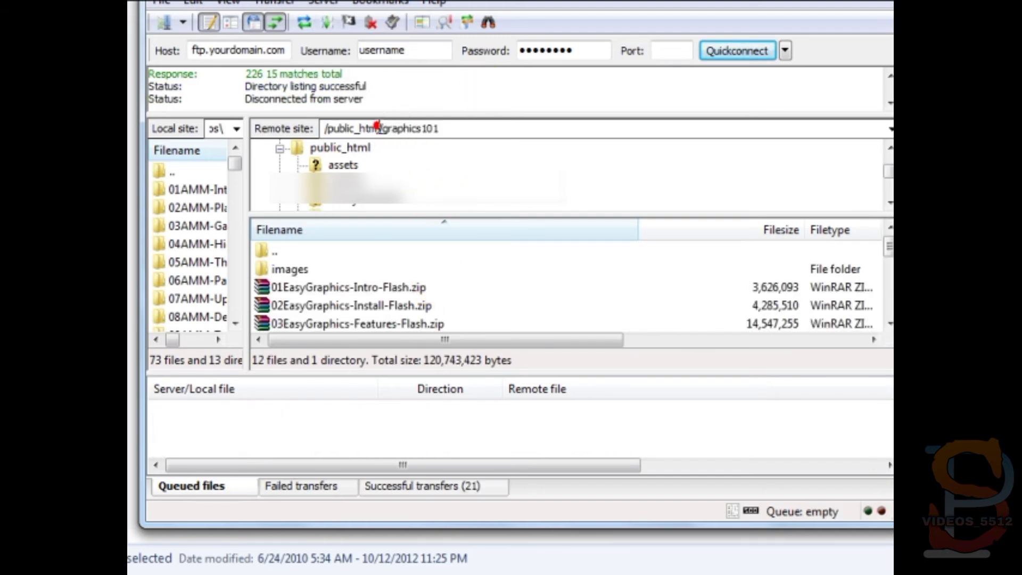
pyautogui.moveTo(379, 128); pyautogui.dragTo(479, 133)
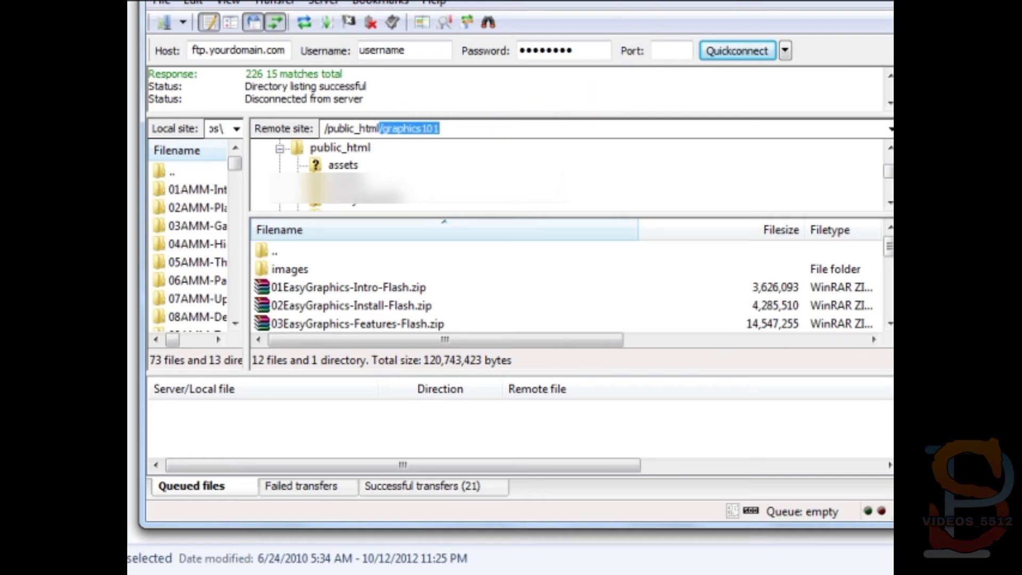
pyautogui.click(847, 1)
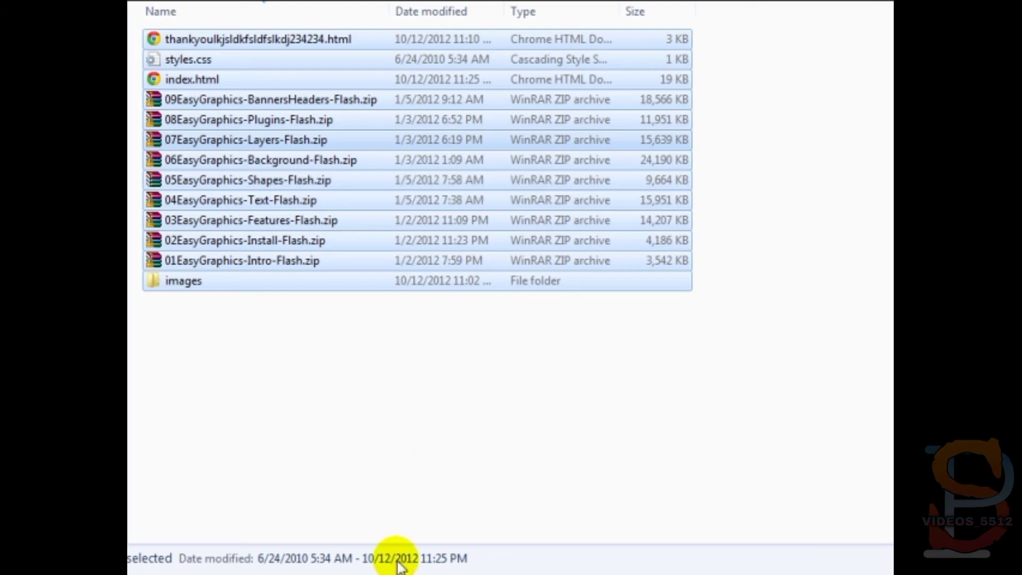
pyautogui.click(396, 574)
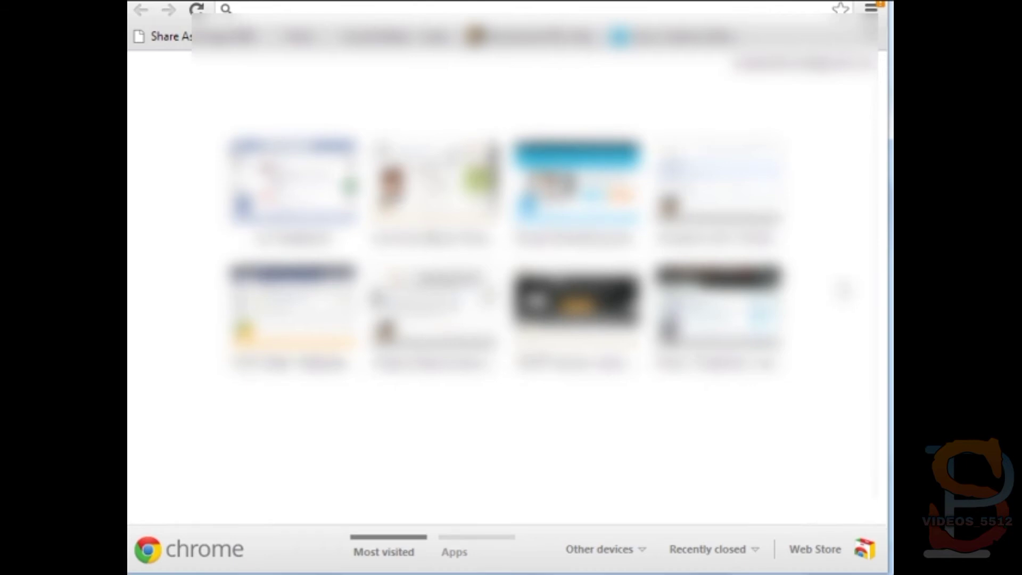
# - Load the pasted graphics101 sales page, test Buy Now, and go back to the page
pyautogui.click(409, 10)
pyautogui.write('http://www.checkthisoutrightnow.net/graphics101')
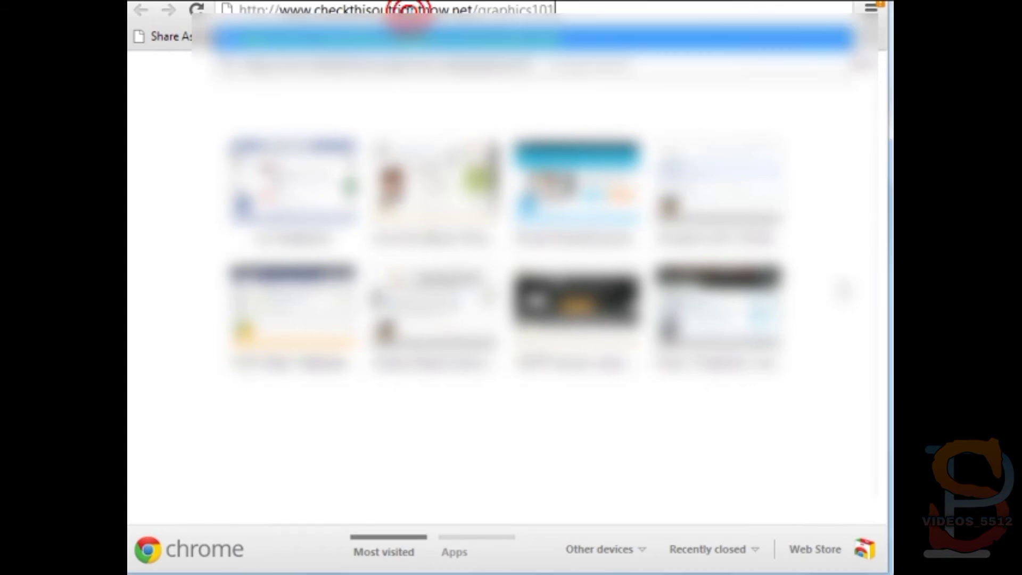
pyautogui.press('Return')
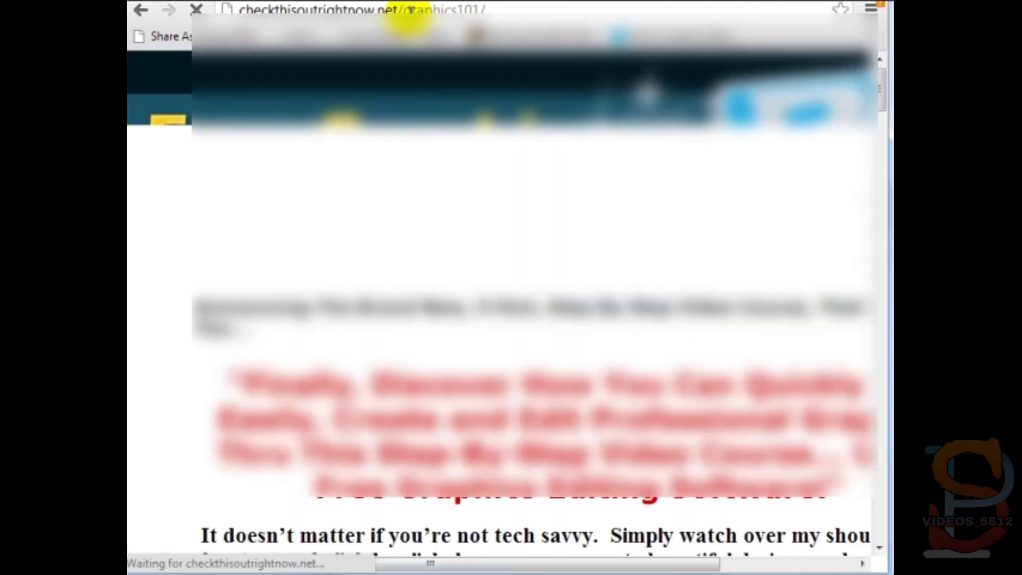
pyautogui.hotkey('ctrl', '0')
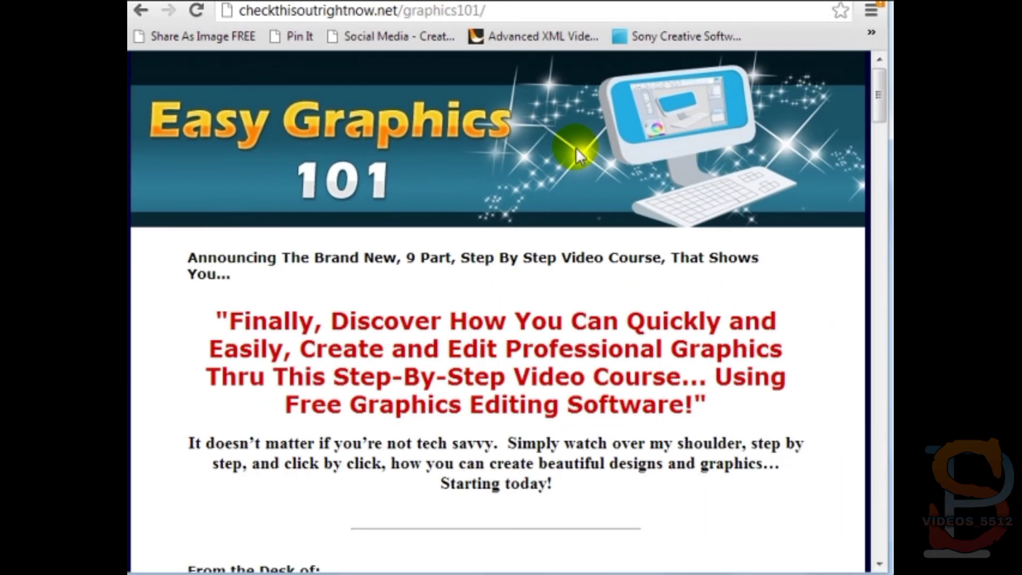
pyautogui.moveTo(878, 100); pyautogui.dragTo(877, 497)
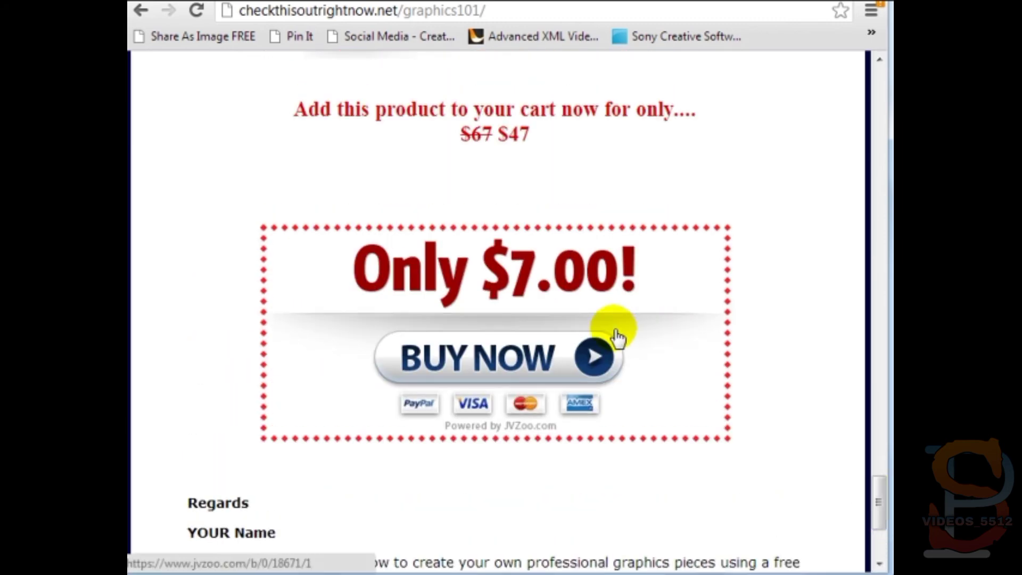
pyautogui.click(541, 333)
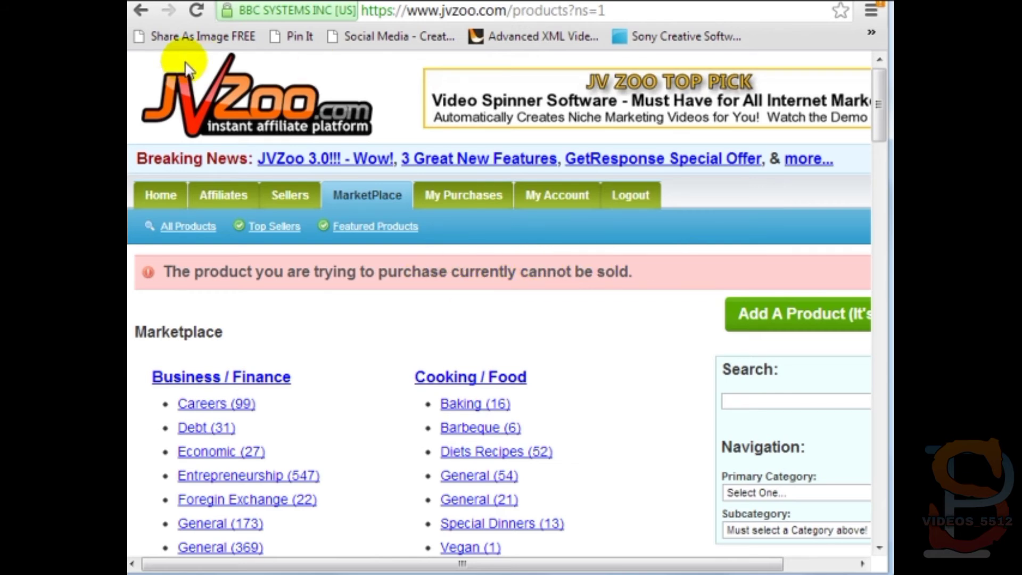
pyautogui.click(140, 11)
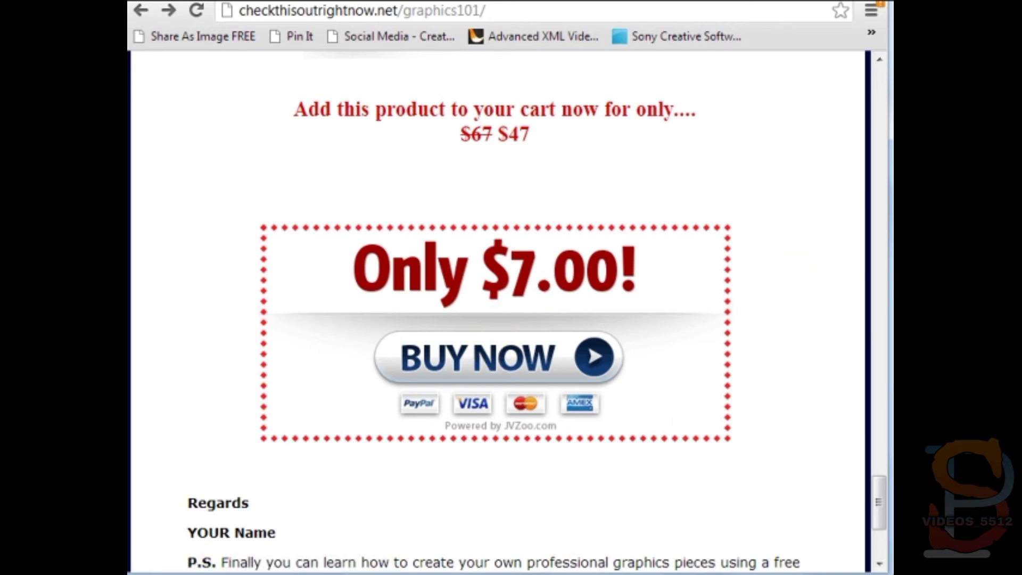
# - Copy the thank-you page file name from Explorer and select Chrome's address bar
pyautogui.moveTo(158, 545)
pyautogui.click(238, 510)
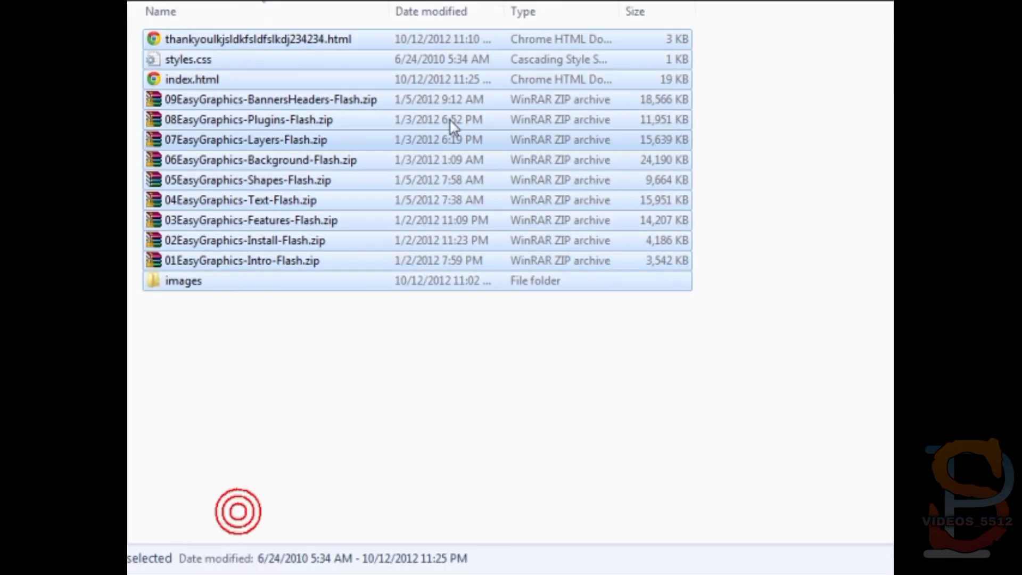
pyautogui.click(331, 41)
pyautogui.click(335, 40)
pyautogui.hotkey('ctrl', 'c')
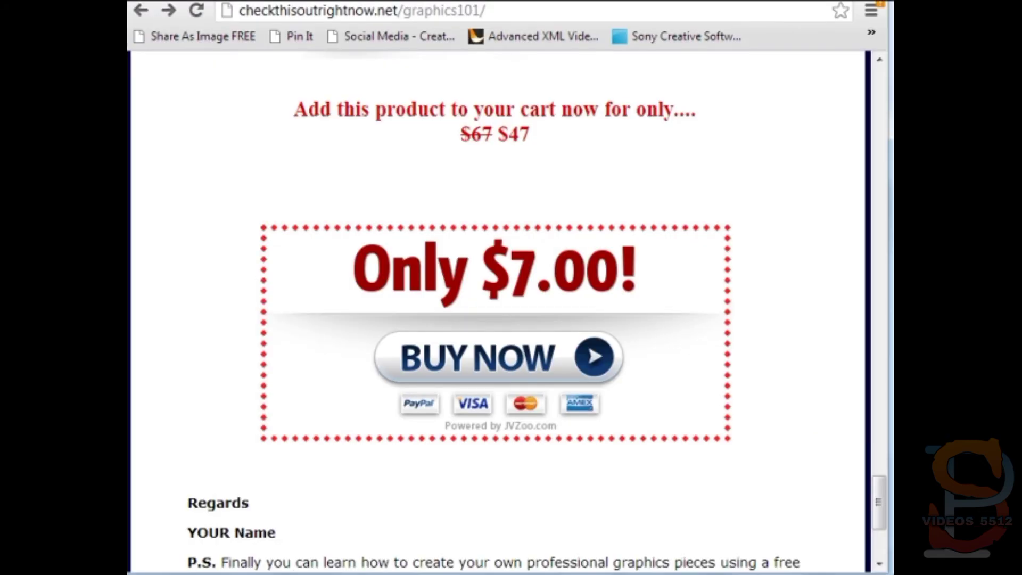
pyautogui.click(654, 11)
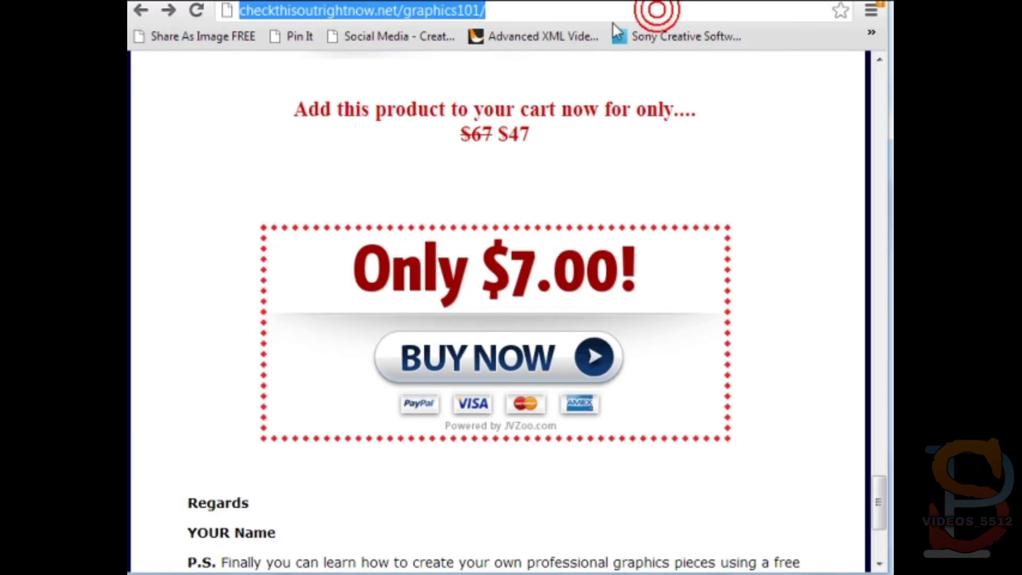
# - Append the thank-you file name to the address and load the thank-you page
pyautogui.click(607, 19)
pyautogui.hotkey('ctrl', 'v')
pyautogui.press('Return')
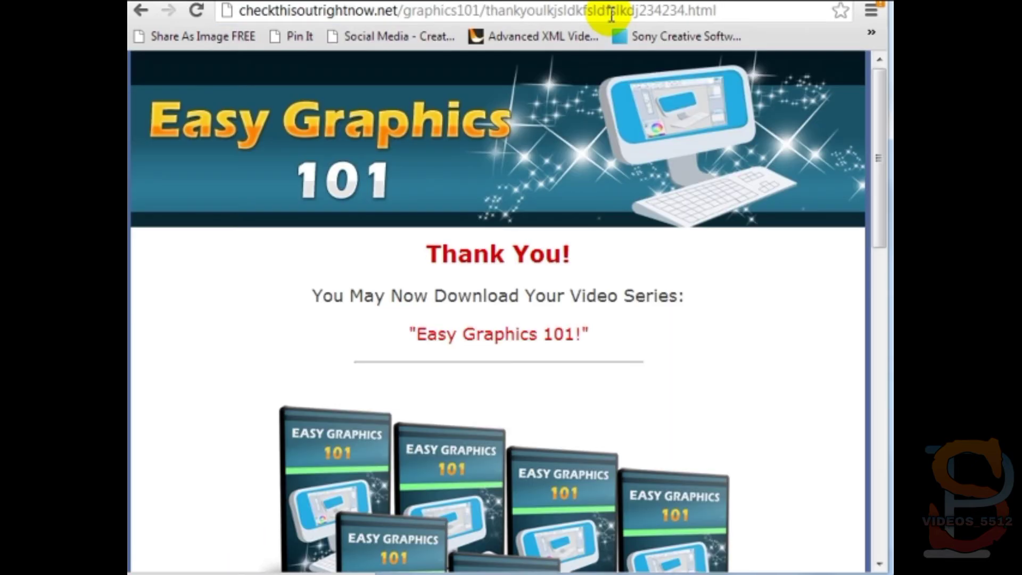
# - Download the Video #1, Video #2 and Video #3 zip files from the thank-you page
pyautogui.scroll(-10, 601, 273)
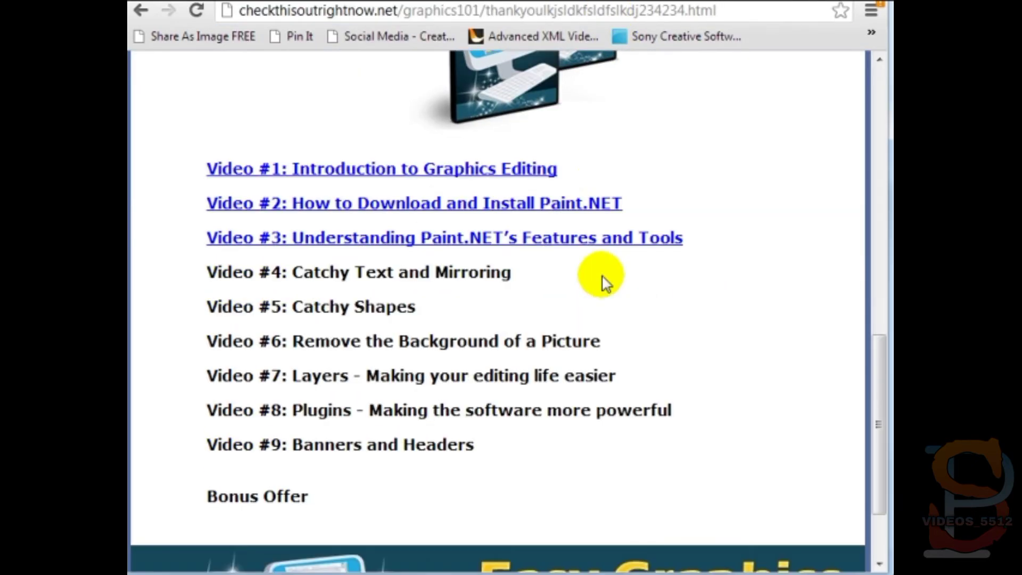
pyautogui.click(459, 179)
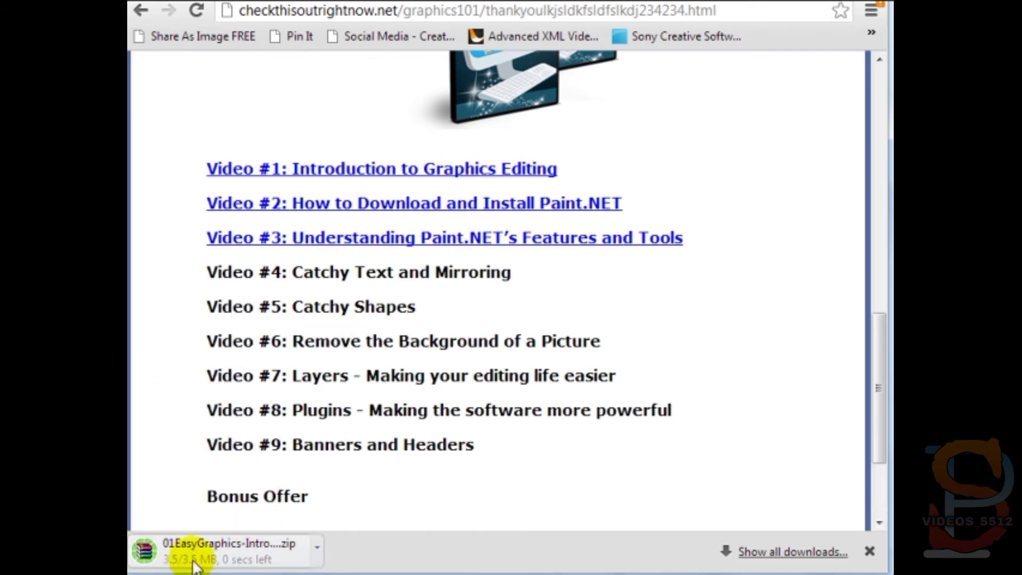
pyautogui.click(494, 208)
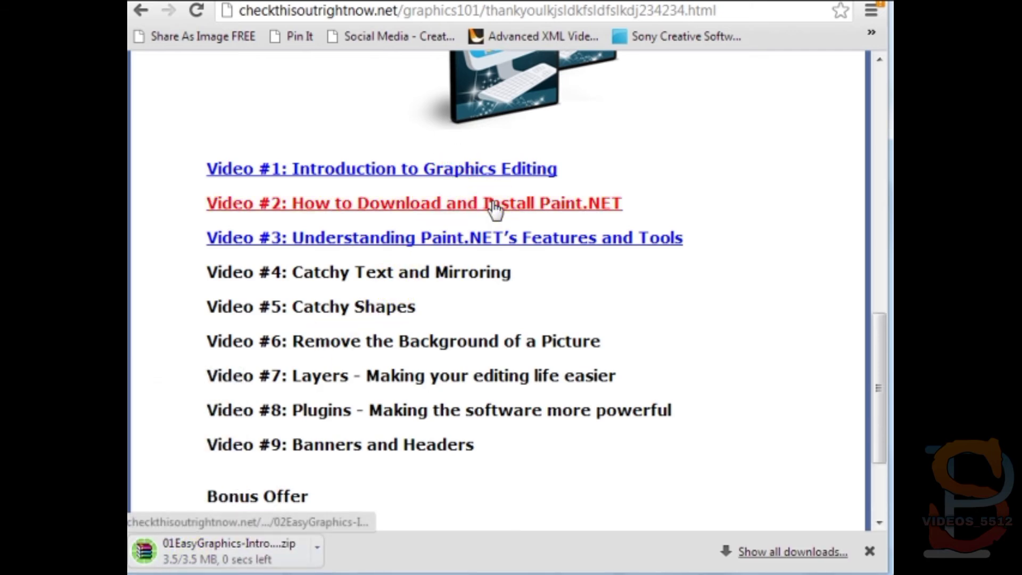
pyautogui.click(478, 239)
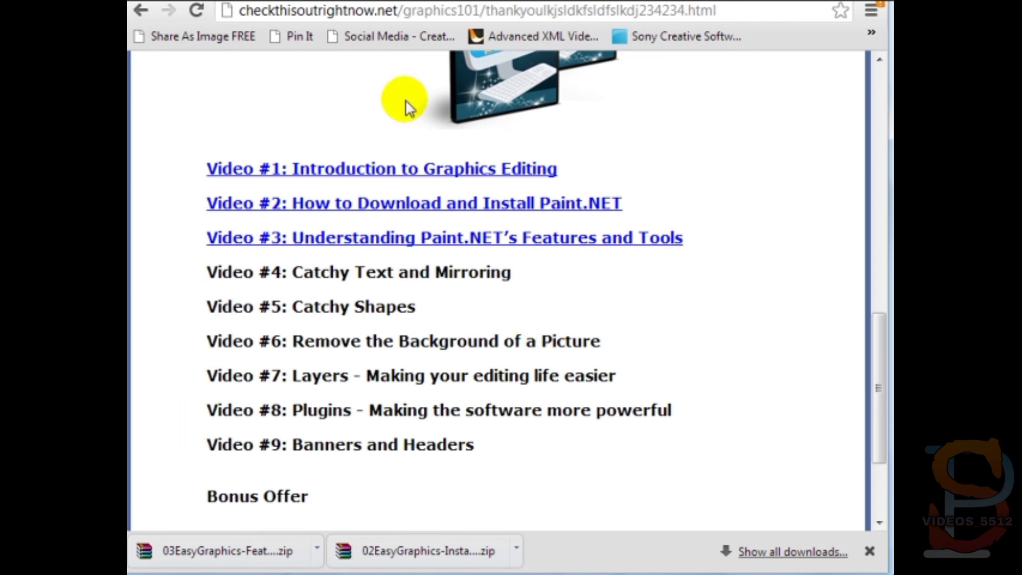
pyautogui.moveTo(490, 11); pyautogui.dragTo(810, 14)
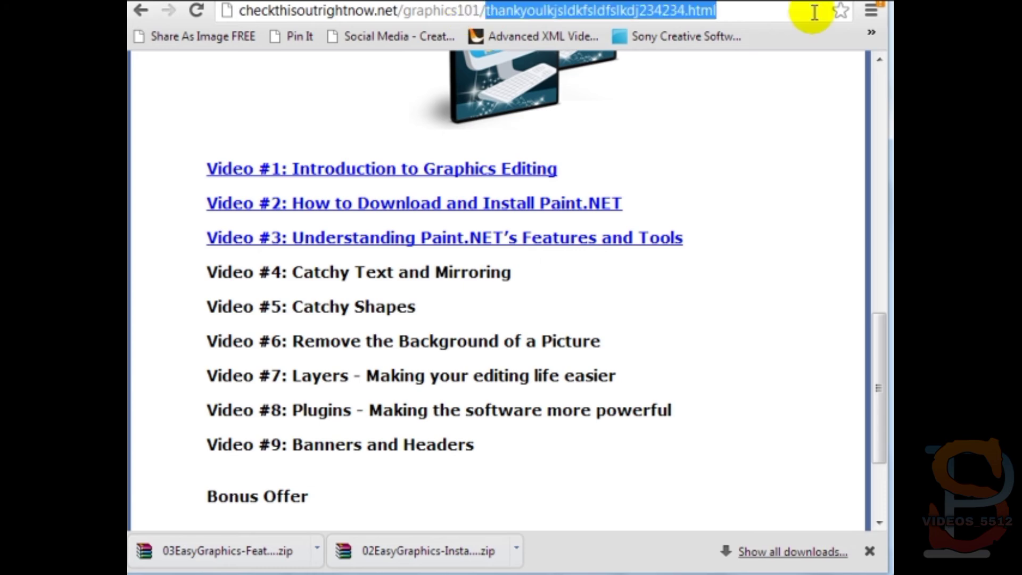
# - Remove the thank-you file name from the address and reload the main graphics101 sales page
pyautogui.press('BackSpace')
pyautogui.press('Return')
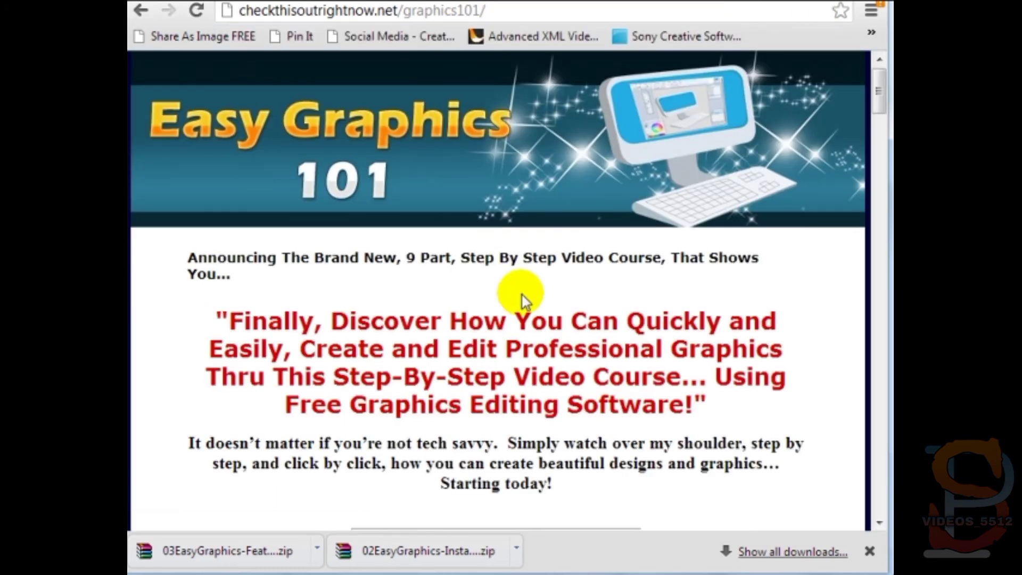
pyautogui.scroll(-20, 520, 297)
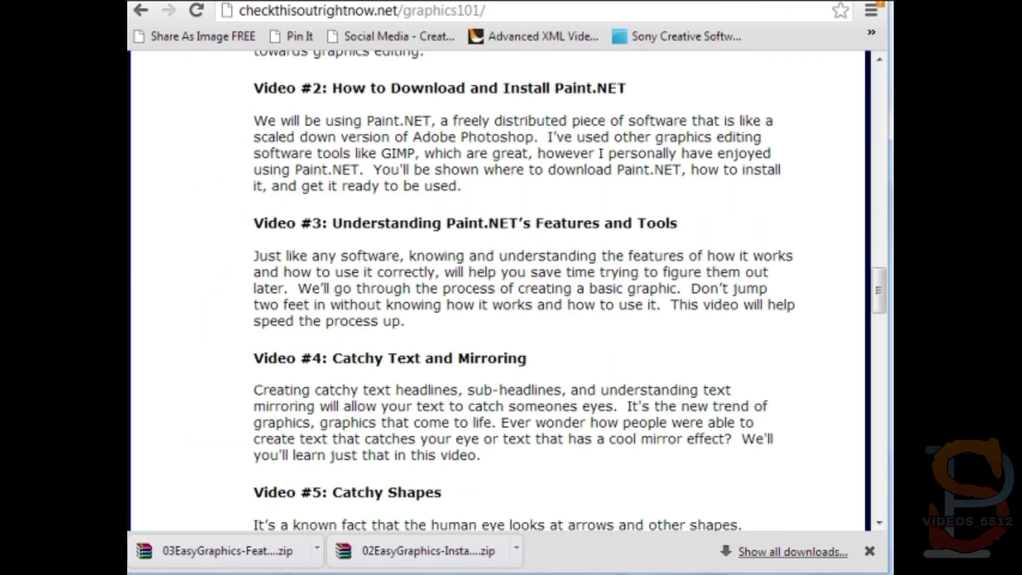
pyautogui.scroll(-18, 524, 301)
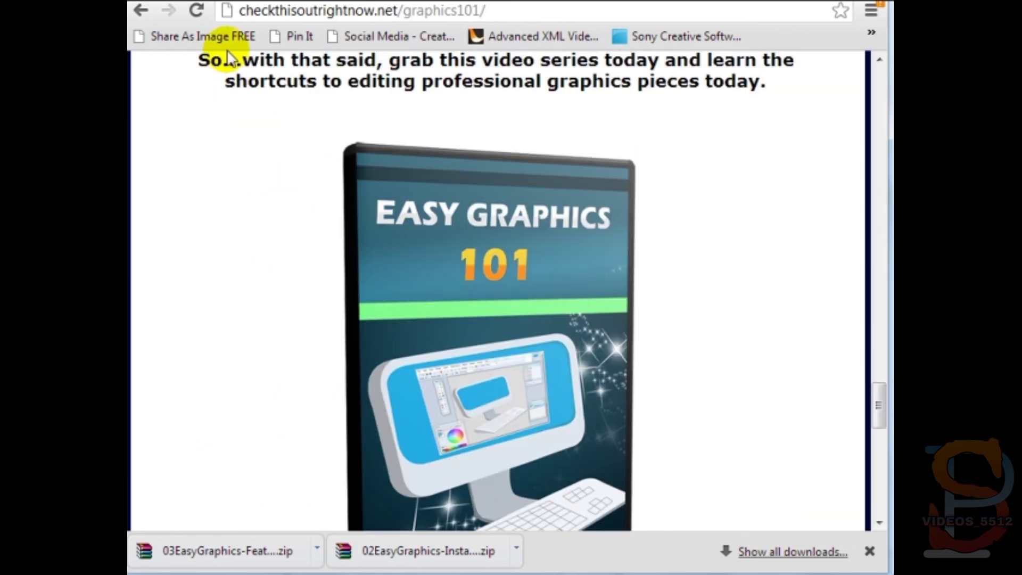
# - In the JVZoo tab, open the Graphics 101 Video Course product's edit page from the Sellers Dashboard
pyautogui.click(479, 1)
pyautogui.scroll(5, 479, 202)
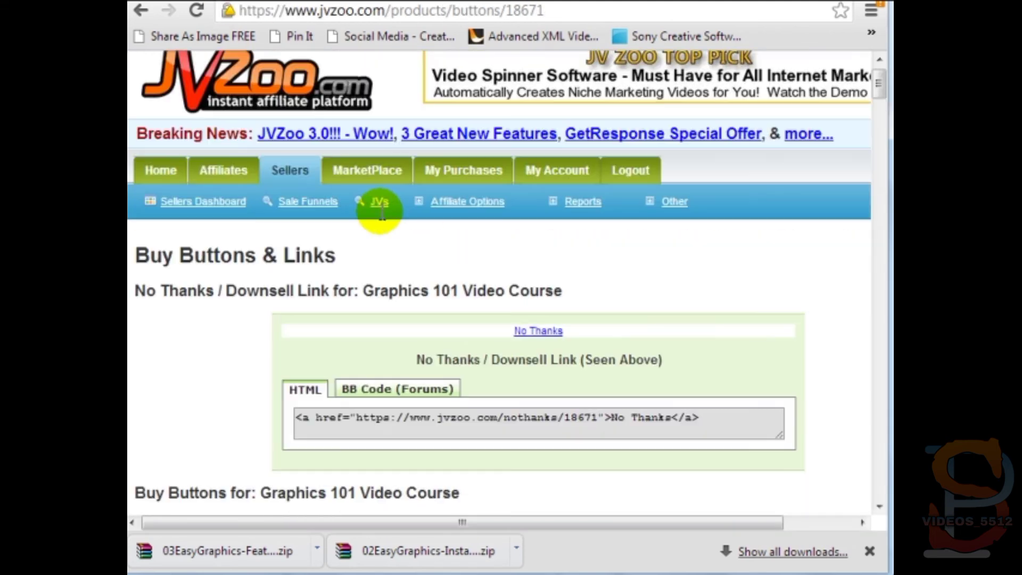
pyautogui.scroll(-2, 346, 216)
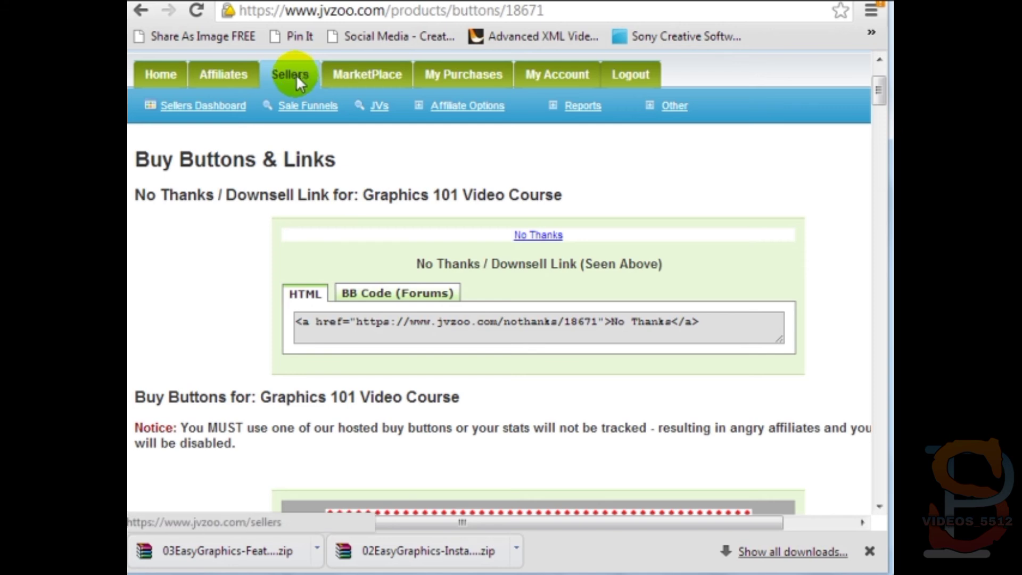
pyautogui.click(226, 106)
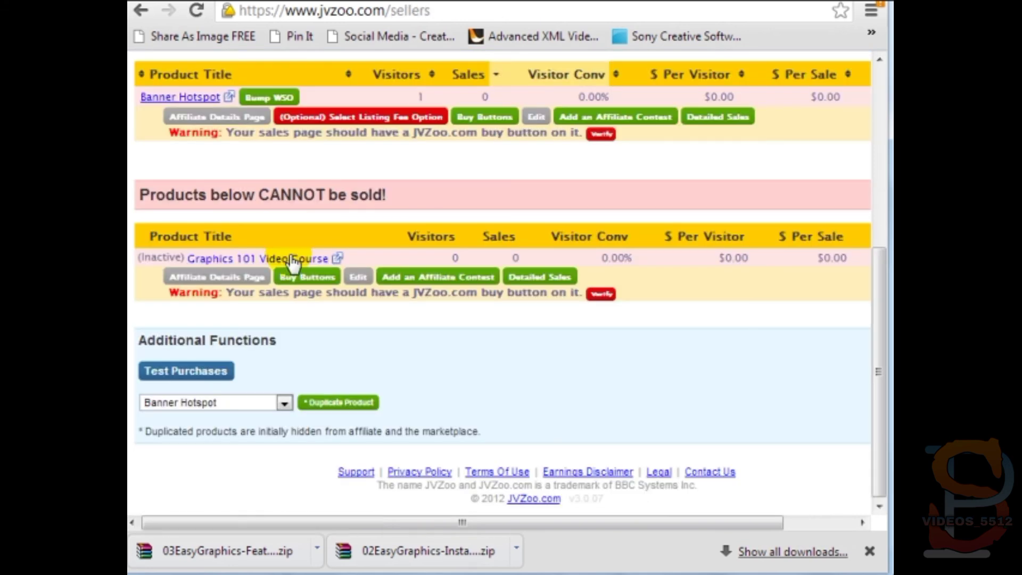
pyautogui.click(290, 265)
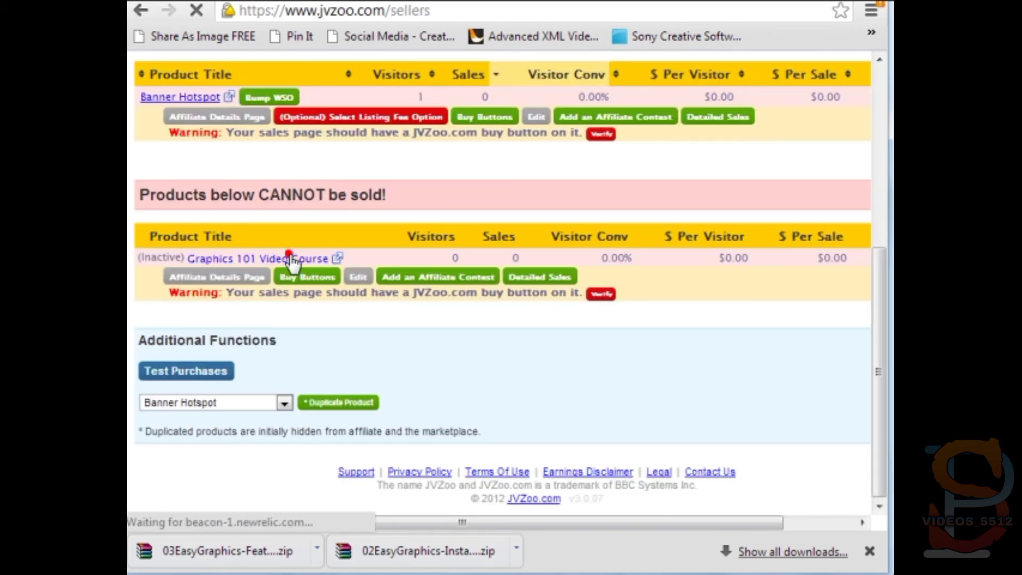
pyautogui.scroll(-1, 319, 235)
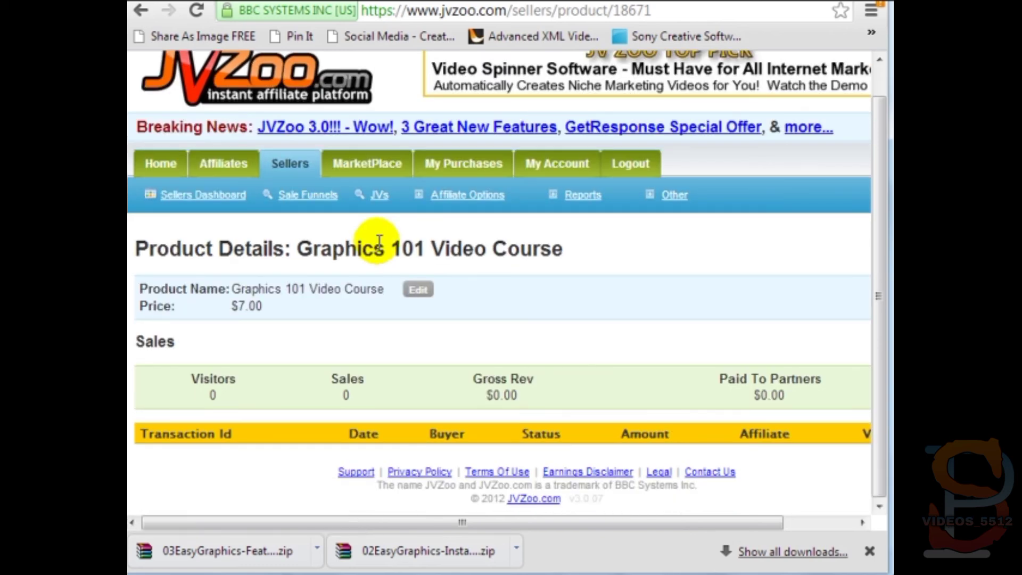
pyautogui.click(426, 292)
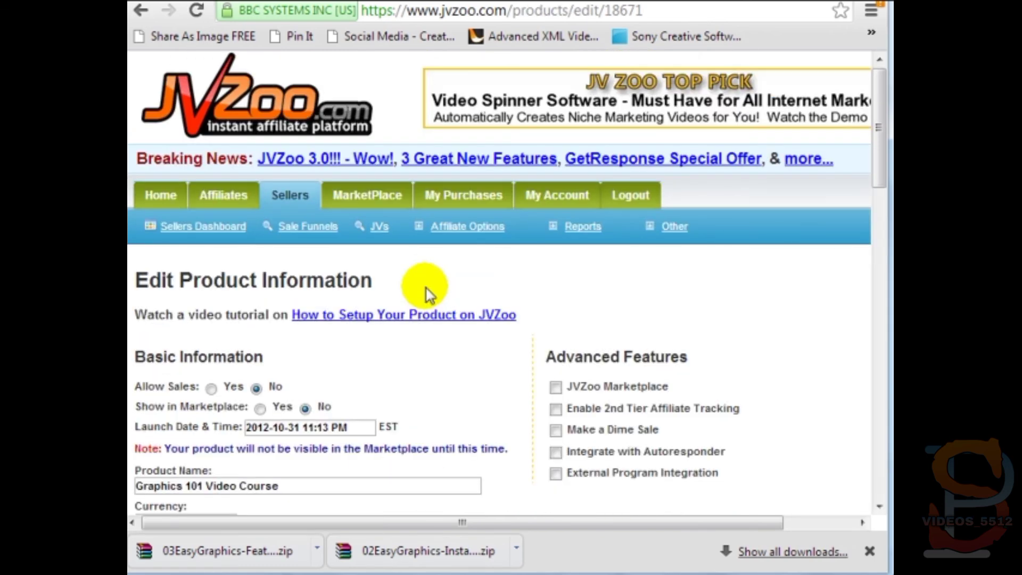
pyautogui.scroll(-2, 404, 282)
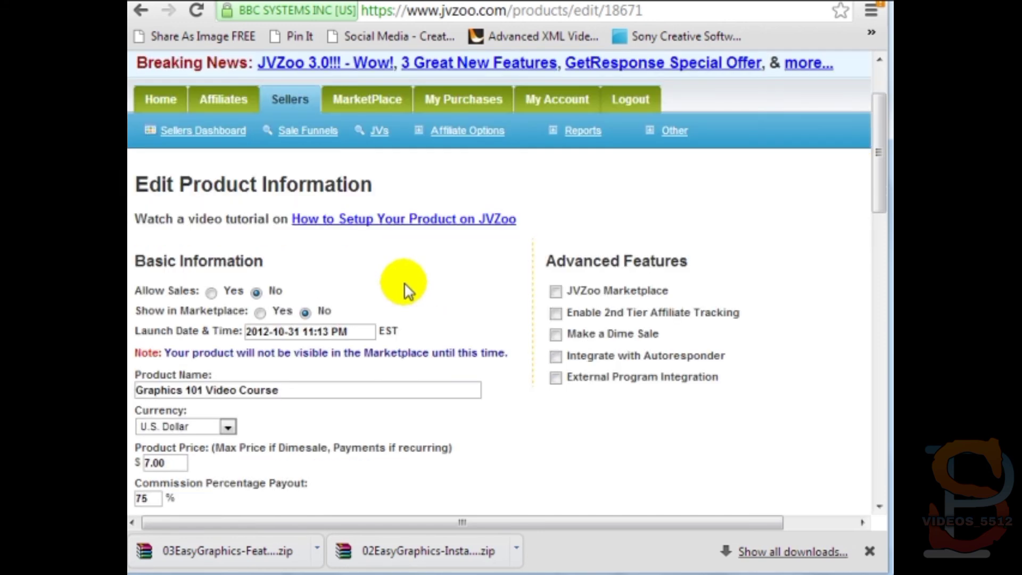
pyautogui.scroll(-2, 404, 282)
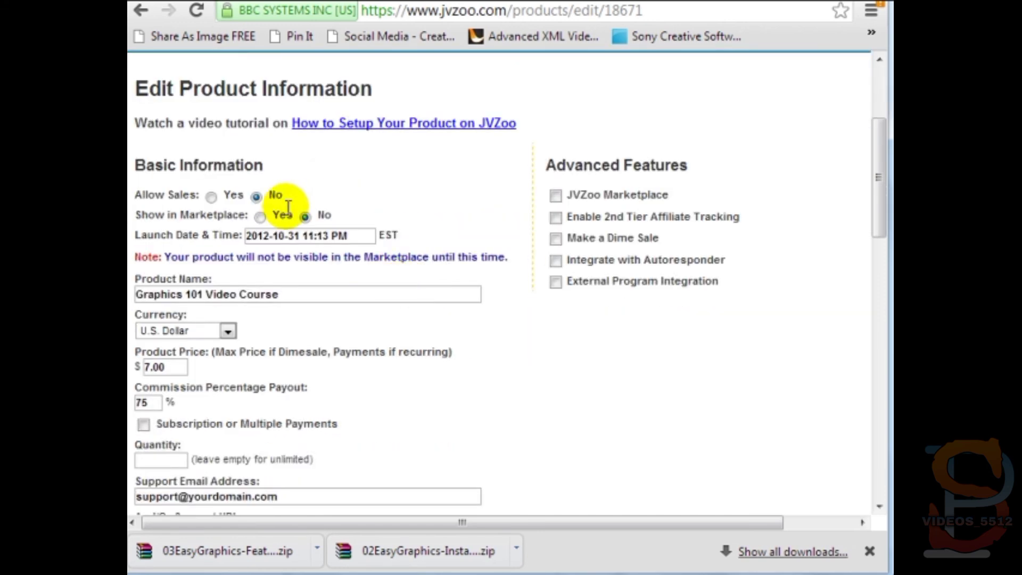
# - Set Allow Sales to Yes, save the product, and go back to the sales page tab
pyautogui.click(217, 195)
pyautogui.scroll(-15, 463, 335)
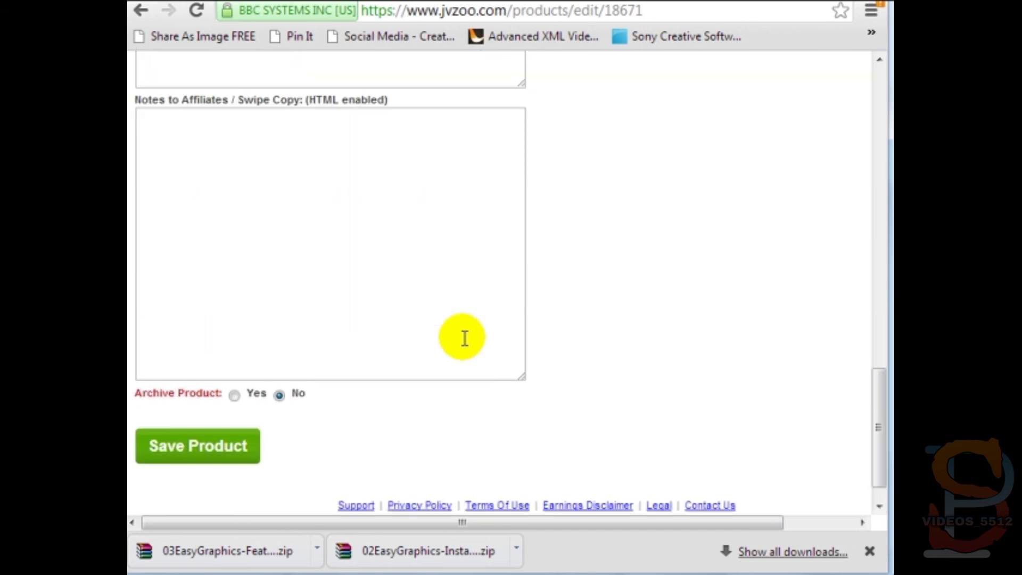
pyautogui.click(213, 413)
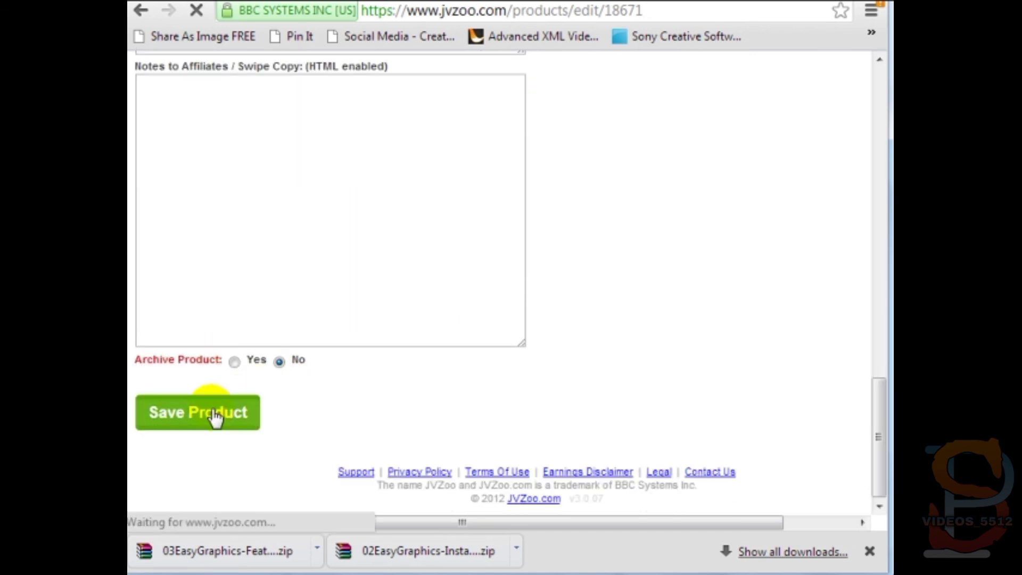
pyautogui.click(639, 1)
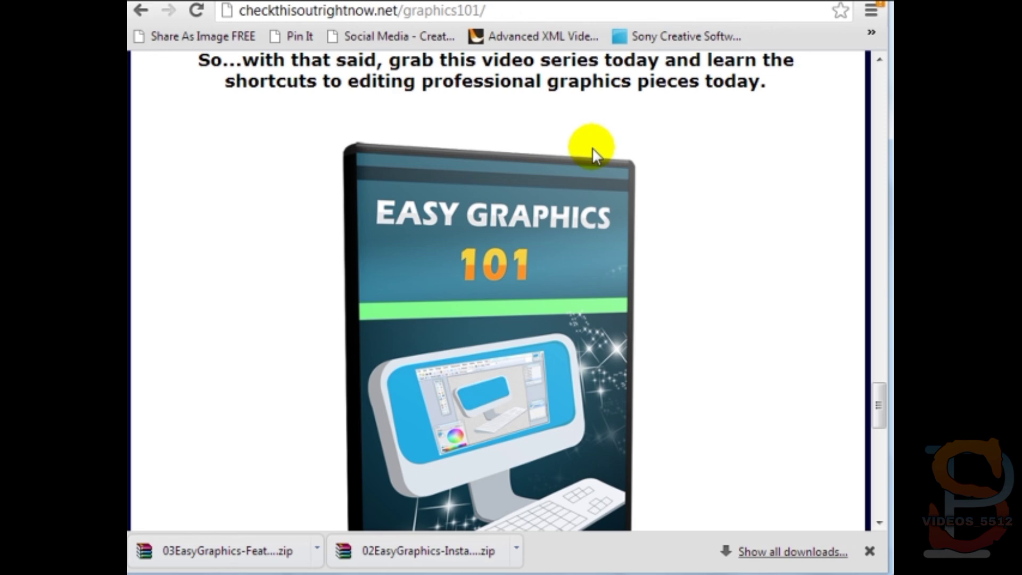
# - Reload the sales page, follow BUY NOW, and zoom out the $7.00 Graphics 101 payment form
pyautogui.press('F5')
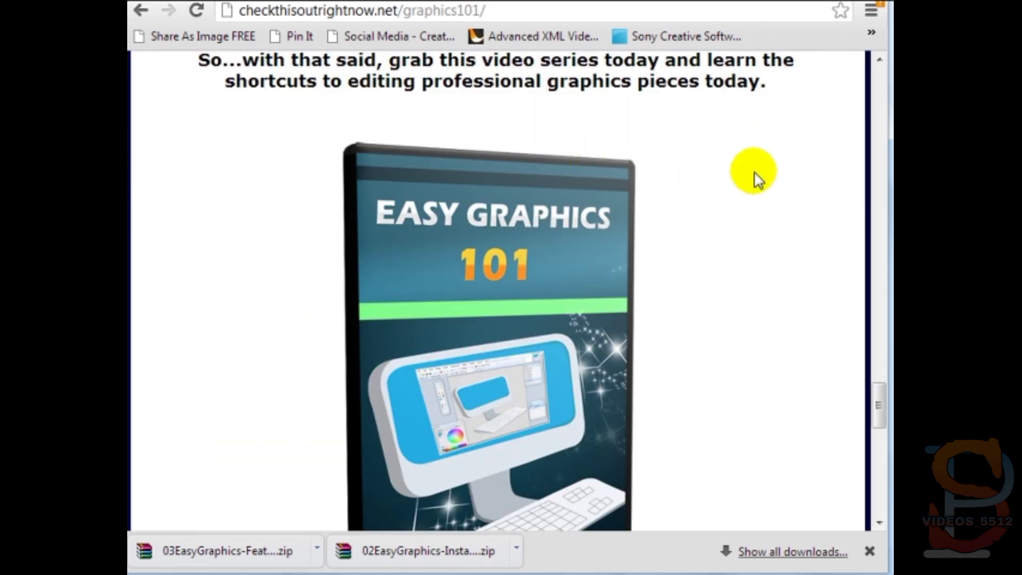
pyautogui.scroll(-10, 745, 239)
pyautogui.click(559, 181)
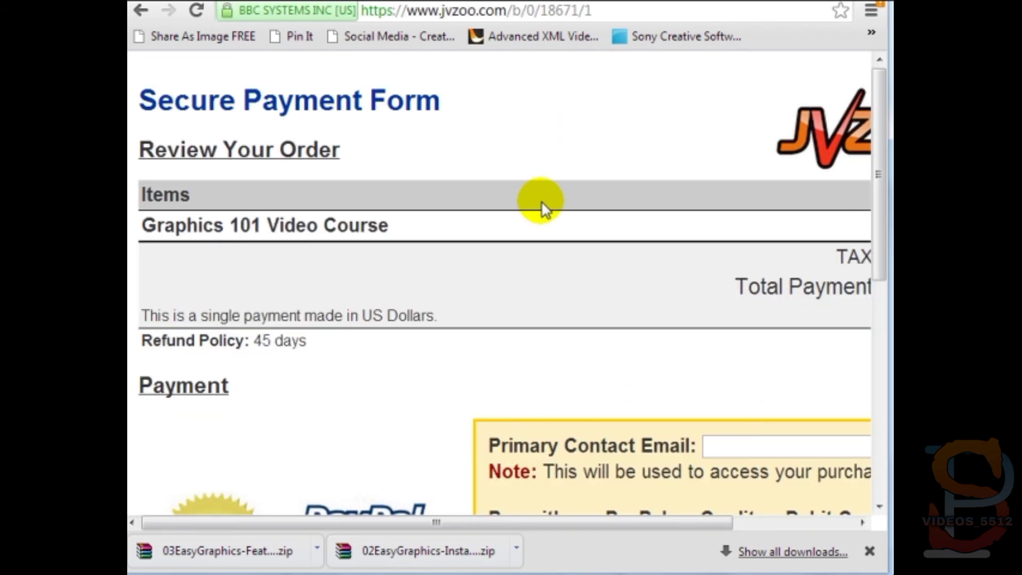
pyautogui.hotkey('ctrl', '-')
pyautogui.hotkey('ctrl', '-')
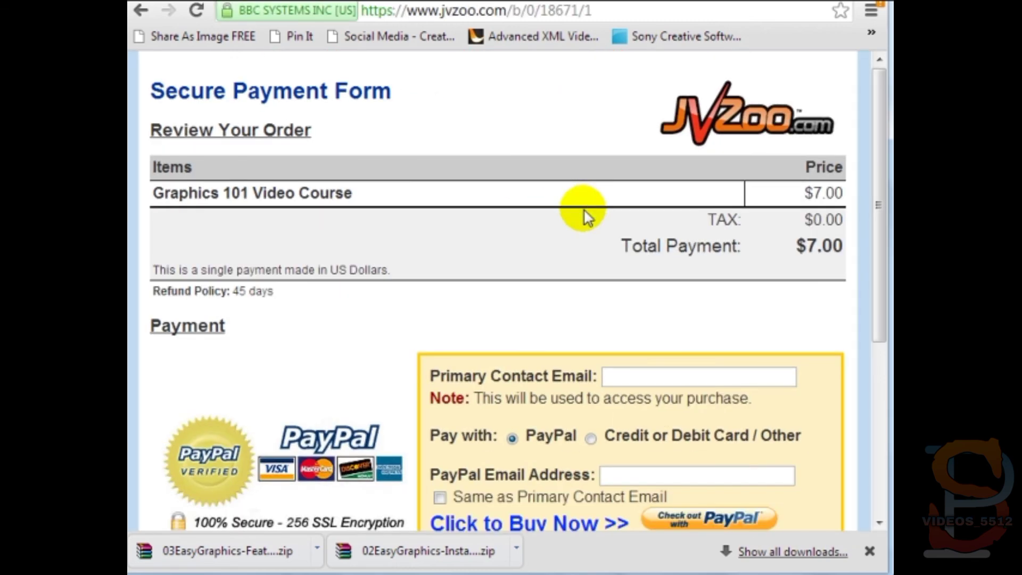
pyautogui.scroll(-3, 583, 209)
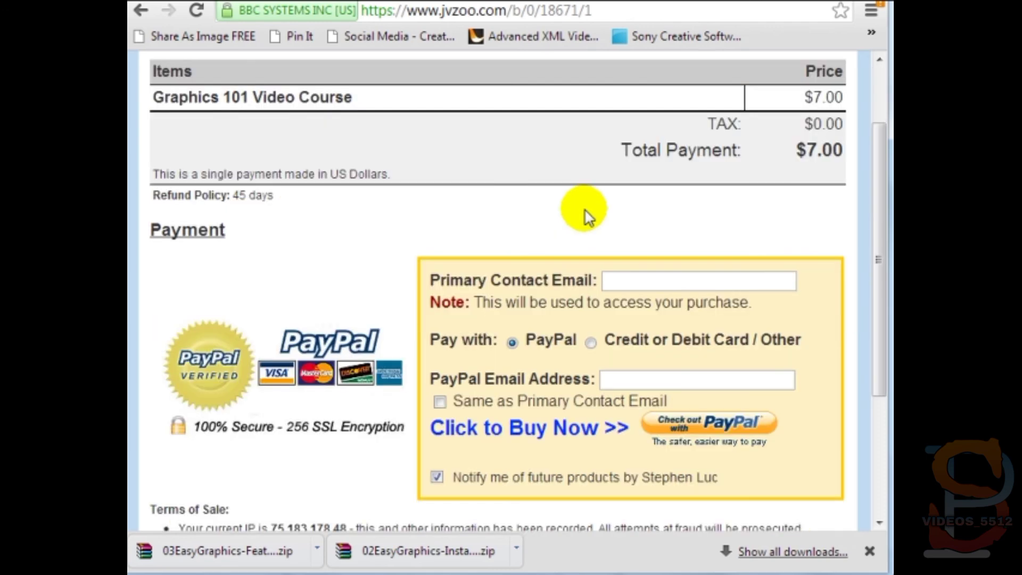
pyautogui.scroll(3, 590, 212)
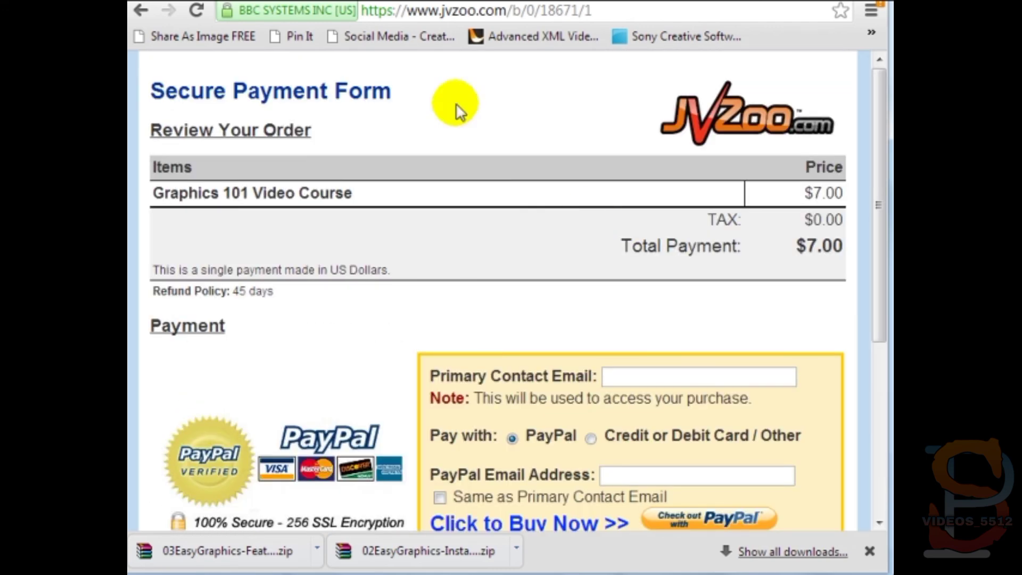